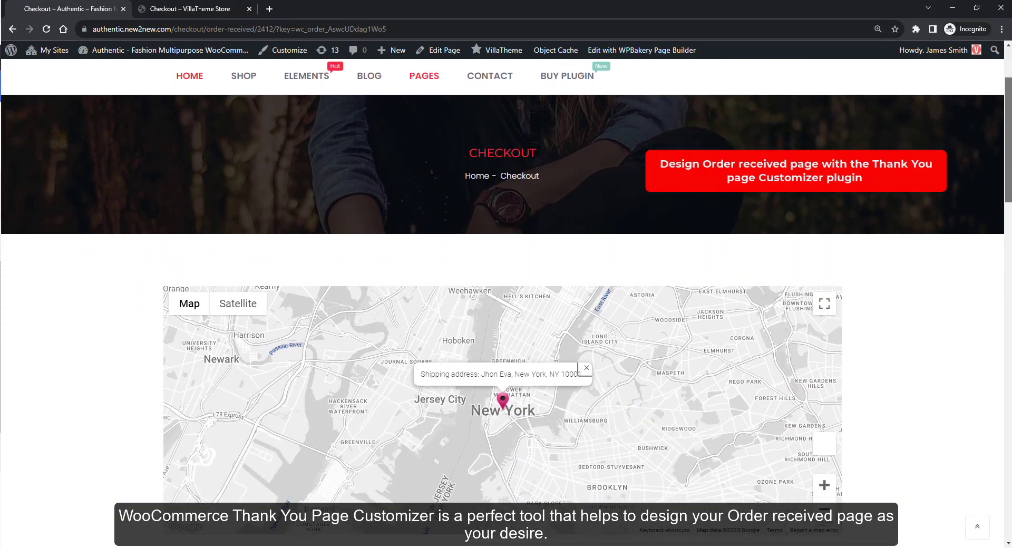
scroll(1008, 211, "down", 3)
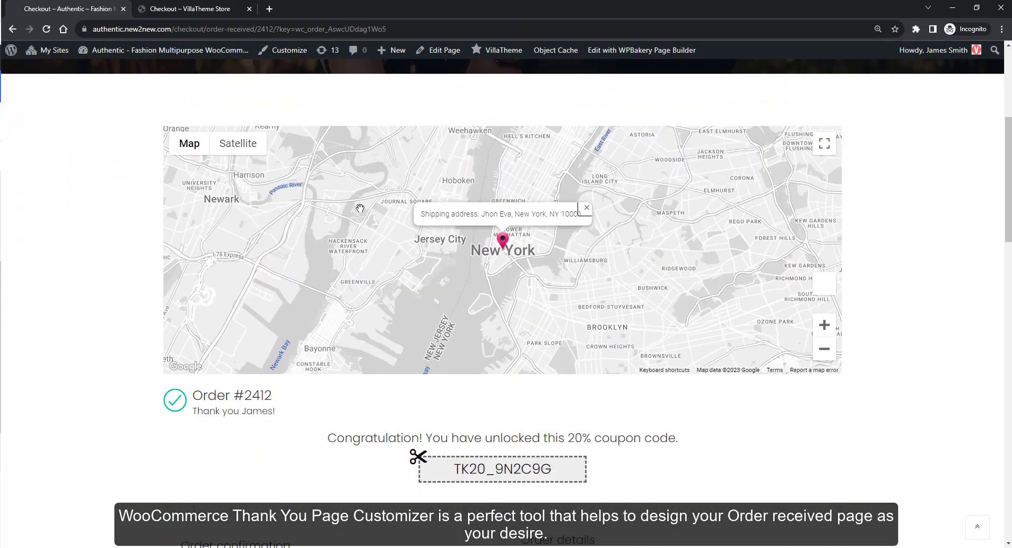
Review the customized order received page, including its map in satellite view, coupon, order details and suggested products
left_click(253, 154)
left_click(199, 150)
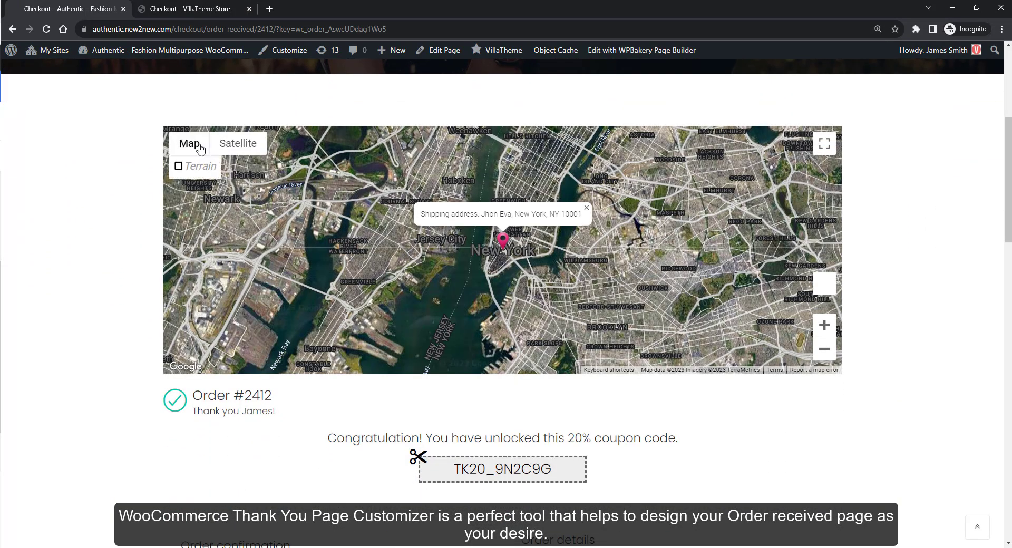
scroll(506, 303, "down", 5)
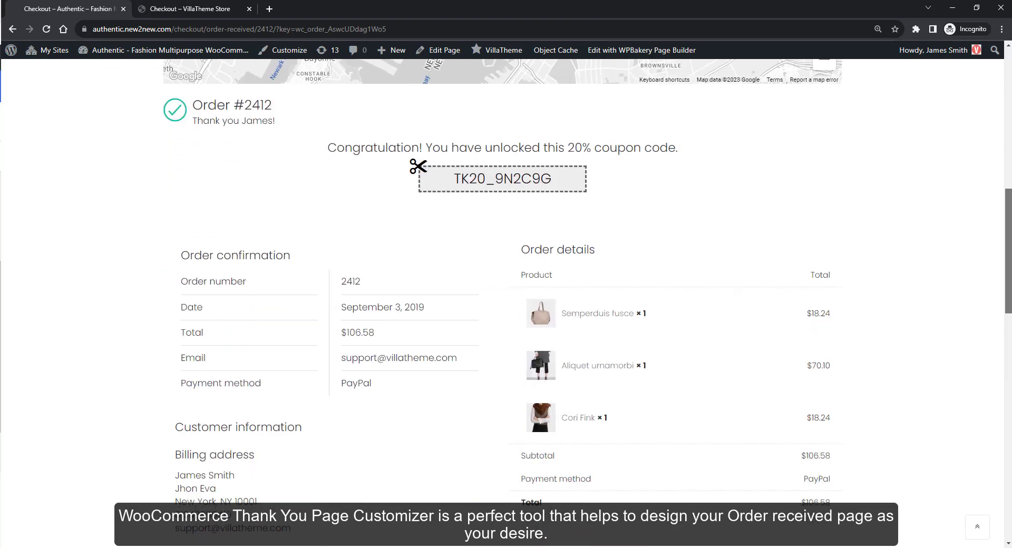
scroll(996, 439, "down", 10)
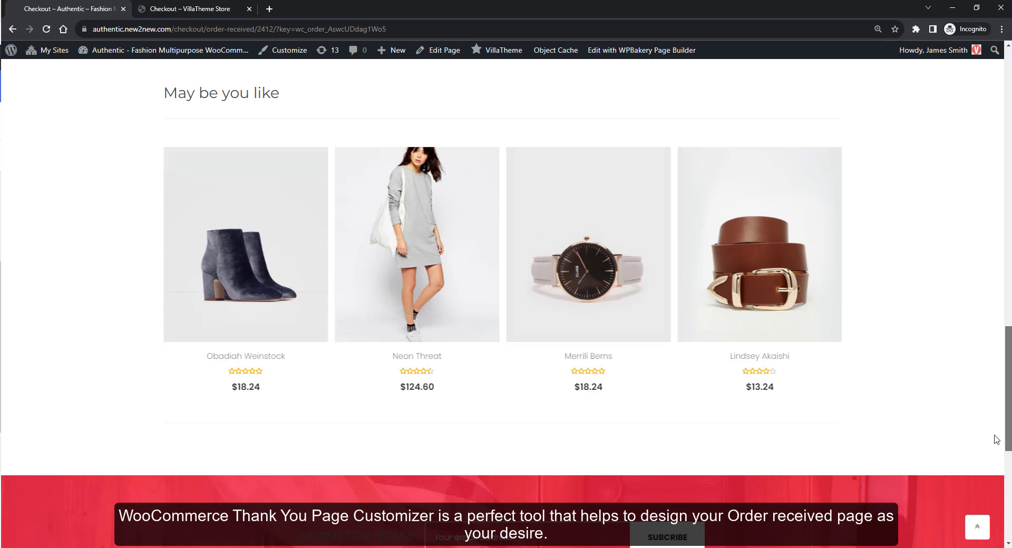
Examine the default order received page in the other browser tab for comparison
left_click(213, 6)
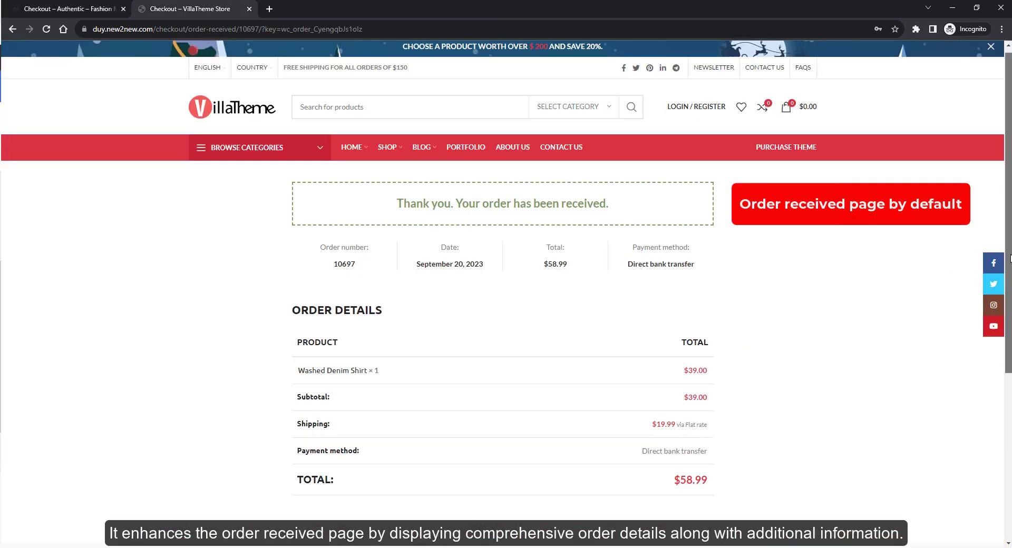
scroll(1009, 290, "down", 1)
scroll(1009, 289, "up", 1)
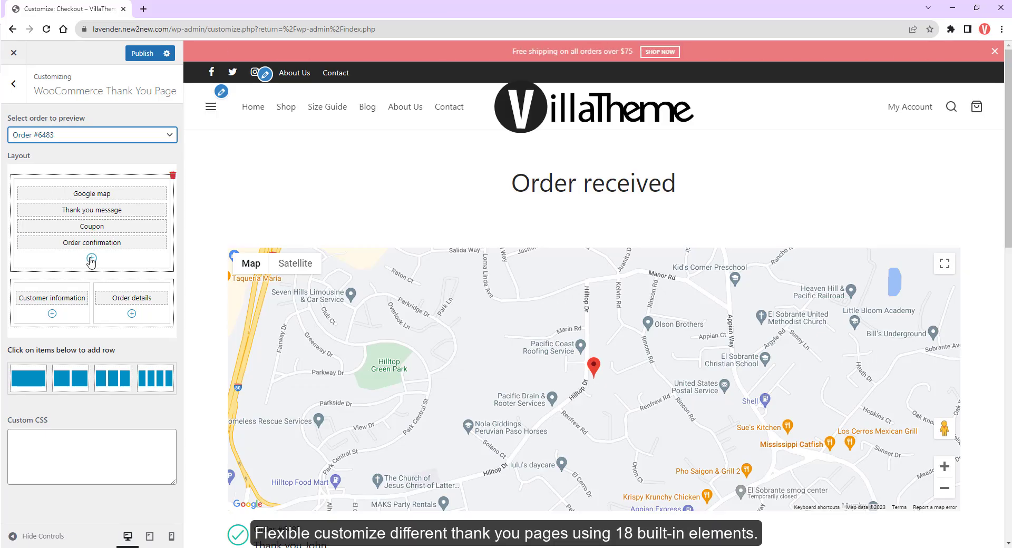
Add the Products component to the first layout row and open the thank you message's settings
left_click(92, 258)
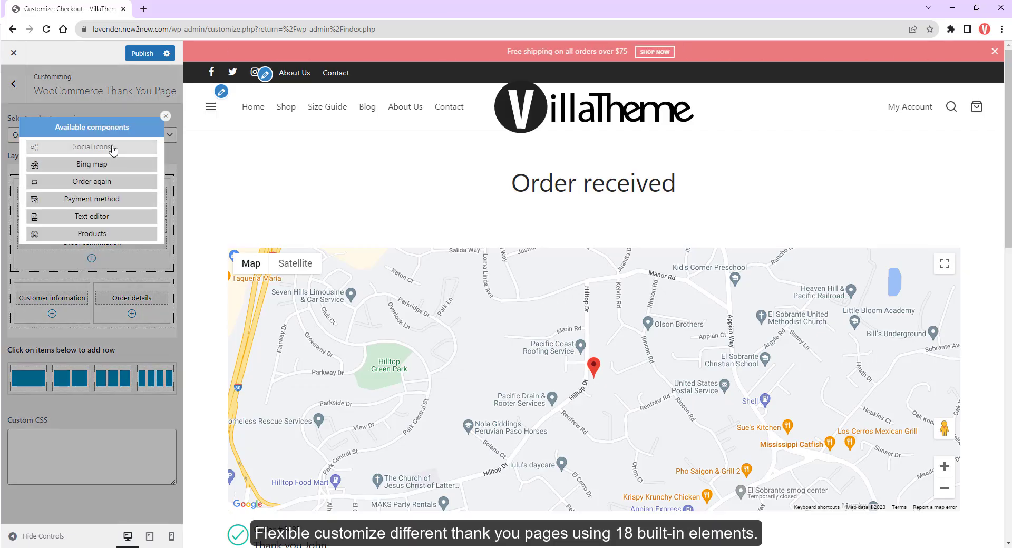
left_click(92, 233)
left_click(527, 188)
left_click(463, 215)
left_click(490, 188)
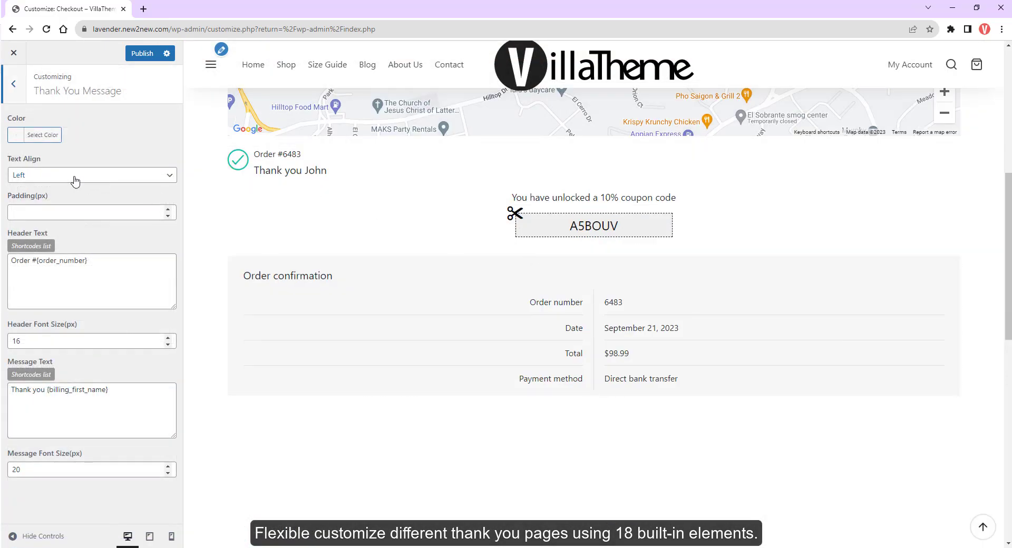
Try the Center and Justify text alignments on the thank you message and return it to Left
left_click(75, 178)
left_click(56, 201)
left_click(56, 177)
left_click(54, 225)
left_click(52, 177)
left_click(44, 188)
Set the thank you message's padding to 15 px
left_click(146, 211)
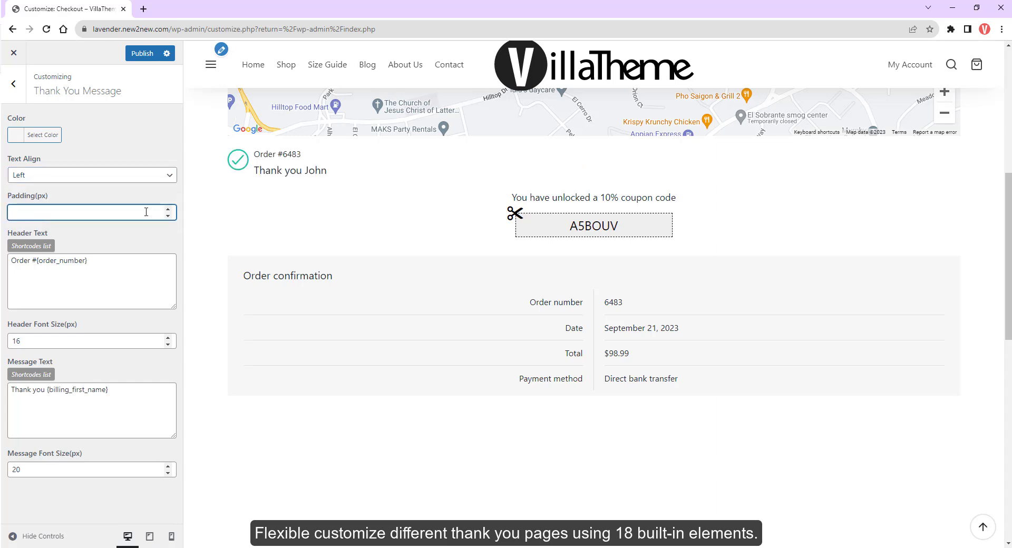
left_click(168, 210)
left_click(167, 216)
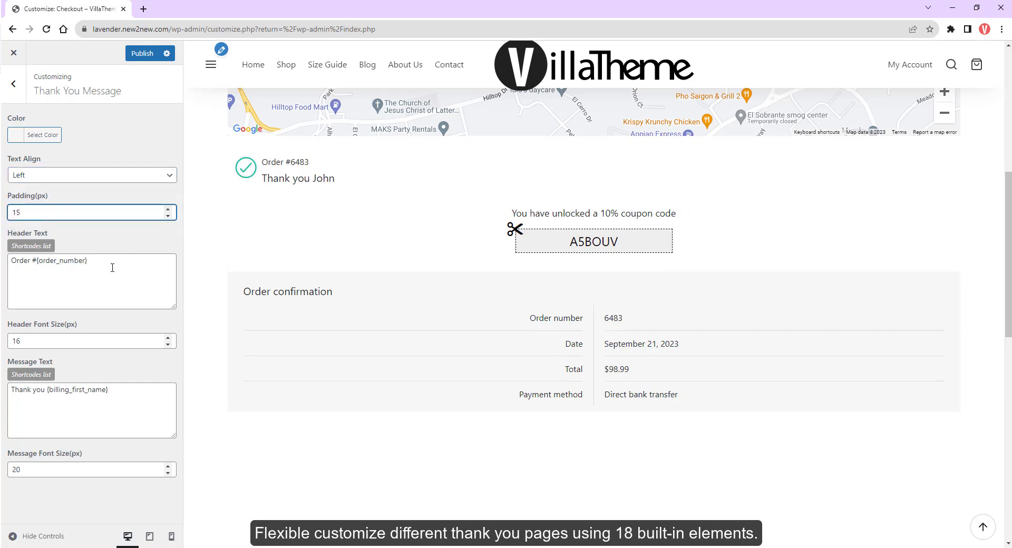
Browse the shortcodes available for the header text and increase the thank you message's header font size
left_click(31, 246)
scroll(452, 248, "down", 10)
scroll(450, 250, "up", 9)
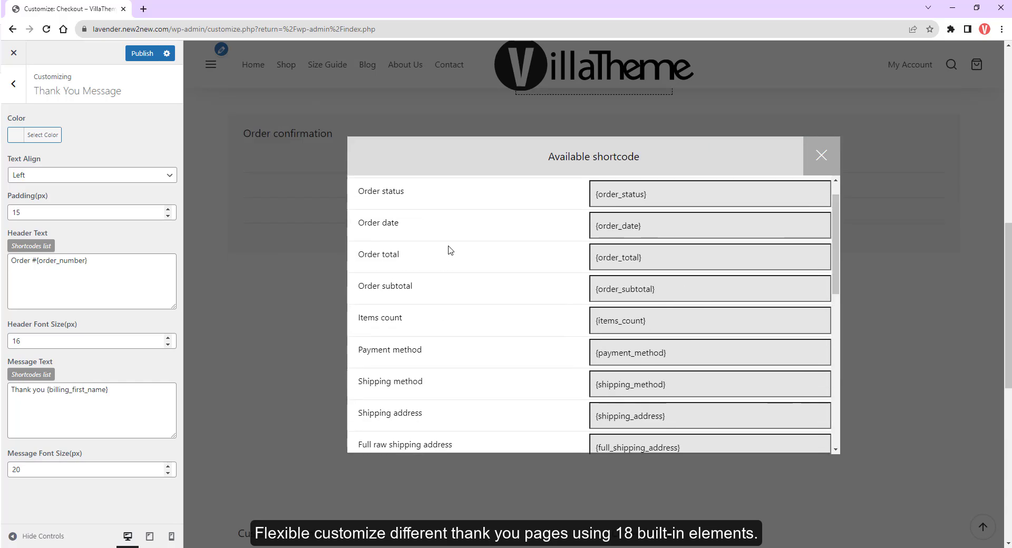
scroll(449, 251, "up", 1)
left_click(815, 224)
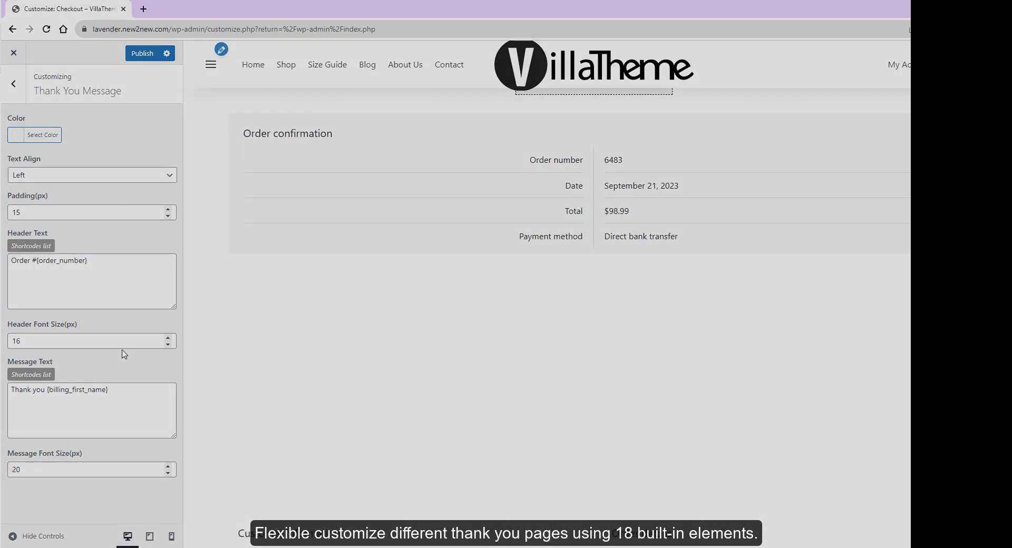
scroll(305, 359, "up", 4)
left_click(167, 339)
left_click(167, 338)
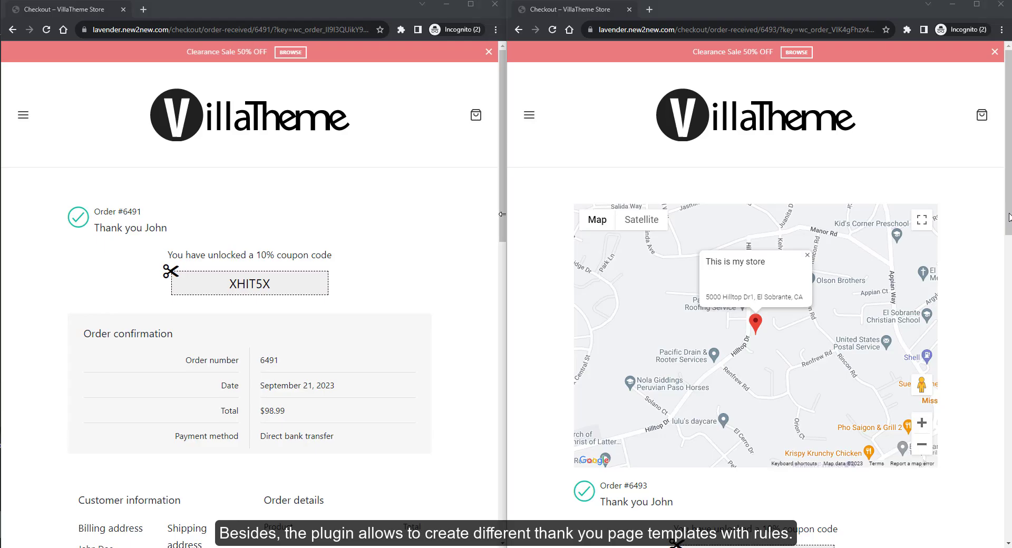
Compare the two side-by-side order received pages from the map and coupon down to the suggested products and footer
left_click_drag(1009, 217, 992, 343)
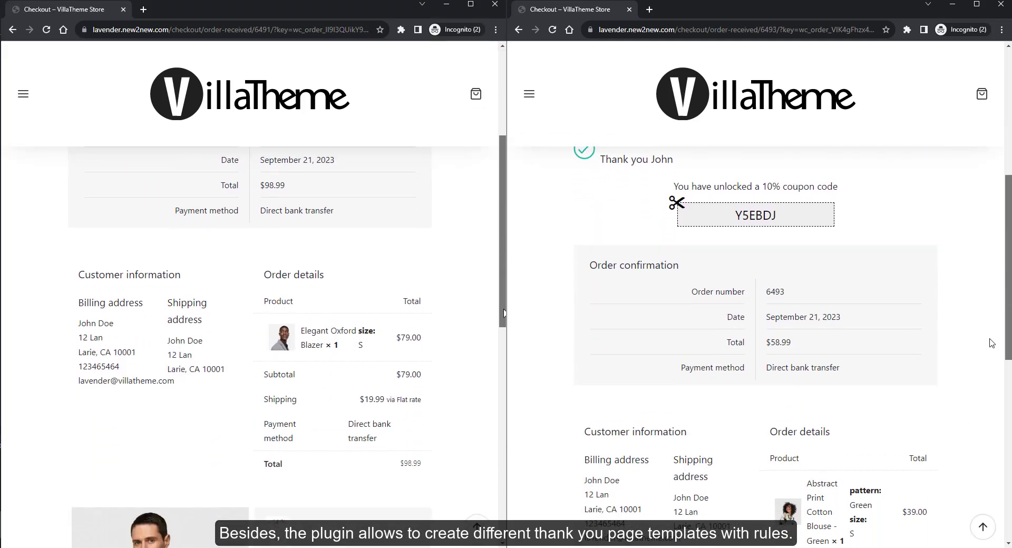
left_click_drag(503, 313, 502, 348)
left_click_drag(991, 343, 971, 406)
left_click_drag(502, 348, 501, 400)
left_click_drag(971, 406, 968, 440)
left_click_drag(500, 400, 499, 423)
left_click_drag(968, 440, 954, 478)
left_click_drag(499, 423, 498, 432)
left_click_drag(953, 478, 955, 485)
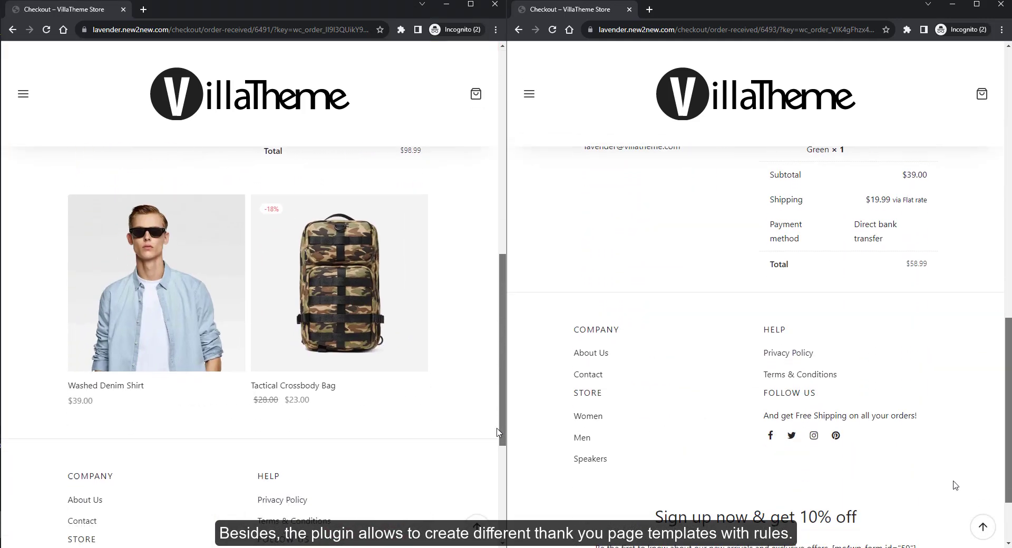
left_click_drag(498, 432, 497, 445)
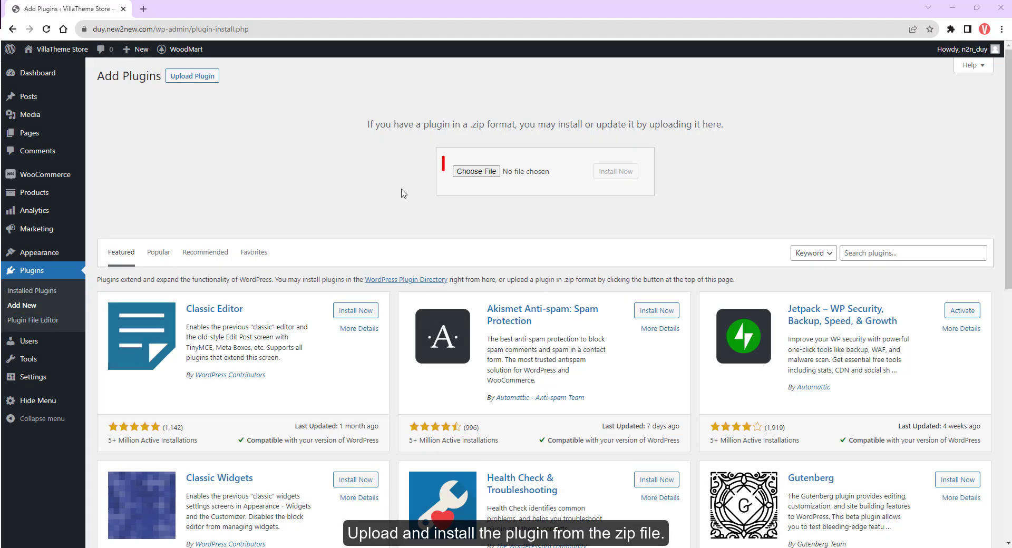
Upload woocommerce-thank-you-page-customizer.zip, install it and activate the plugin
left_click(484, 178)
left_click(267, 78)
double_click(268, 79)
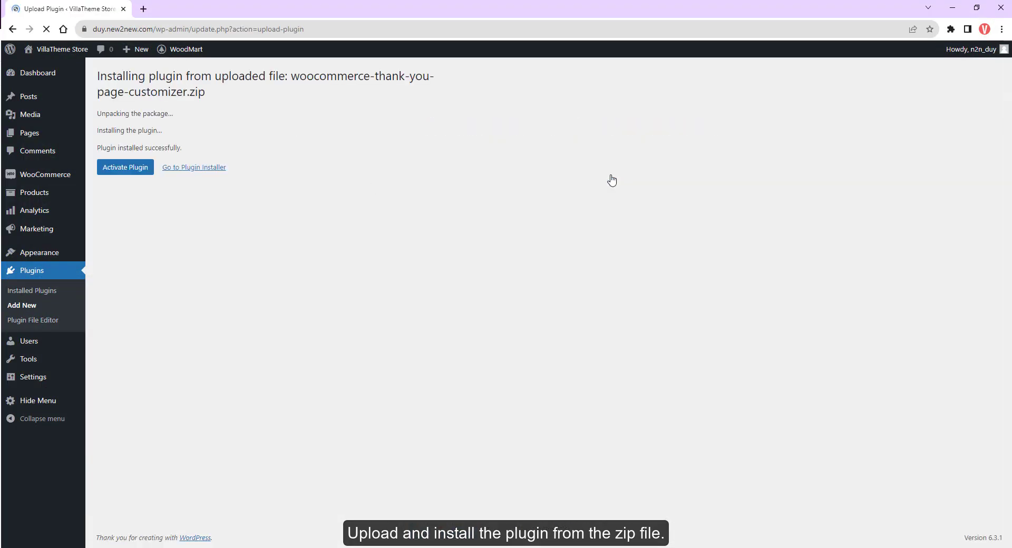
left_click(126, 167)
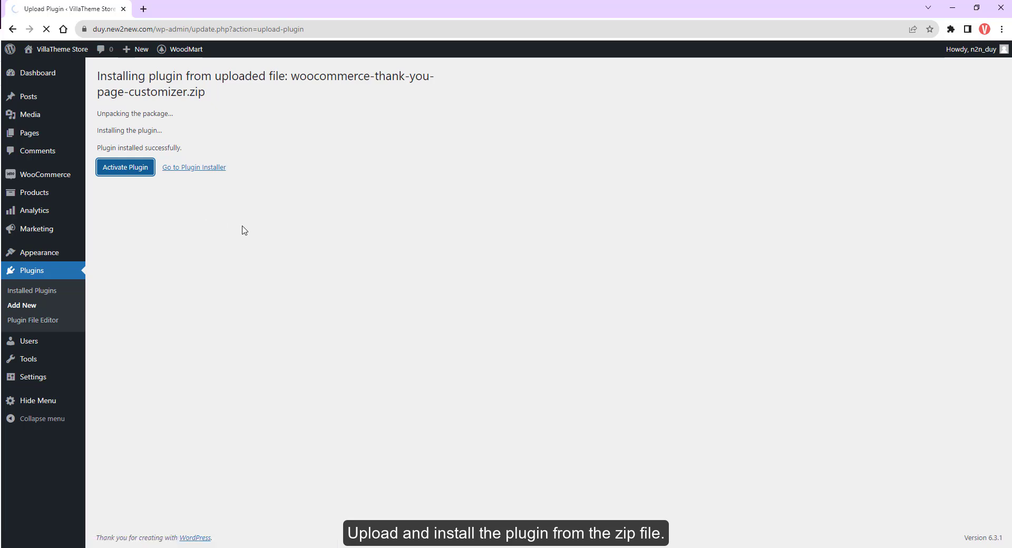
Open the settings of the Thank You Page plugin
mouse_move(58, 94)
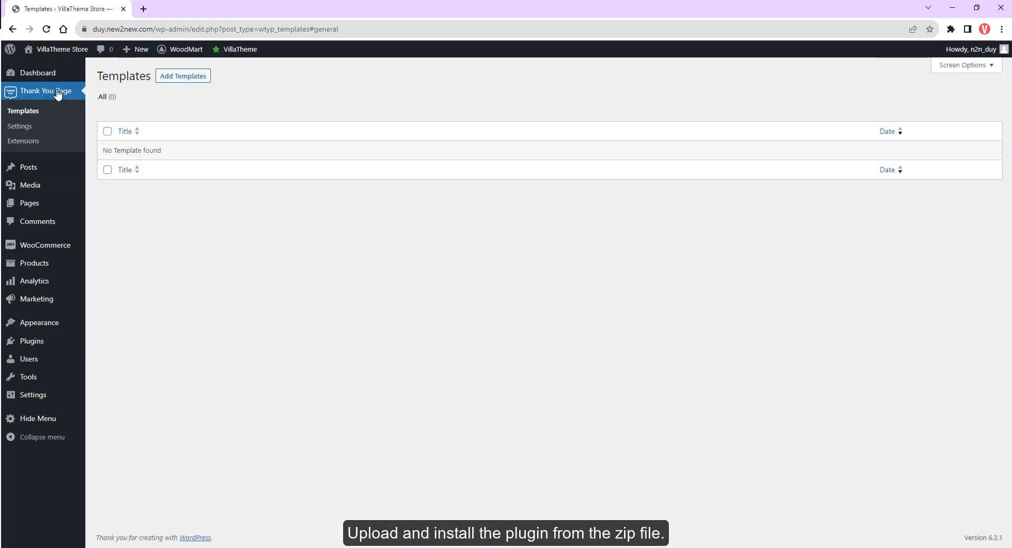
left_click(24, 130)
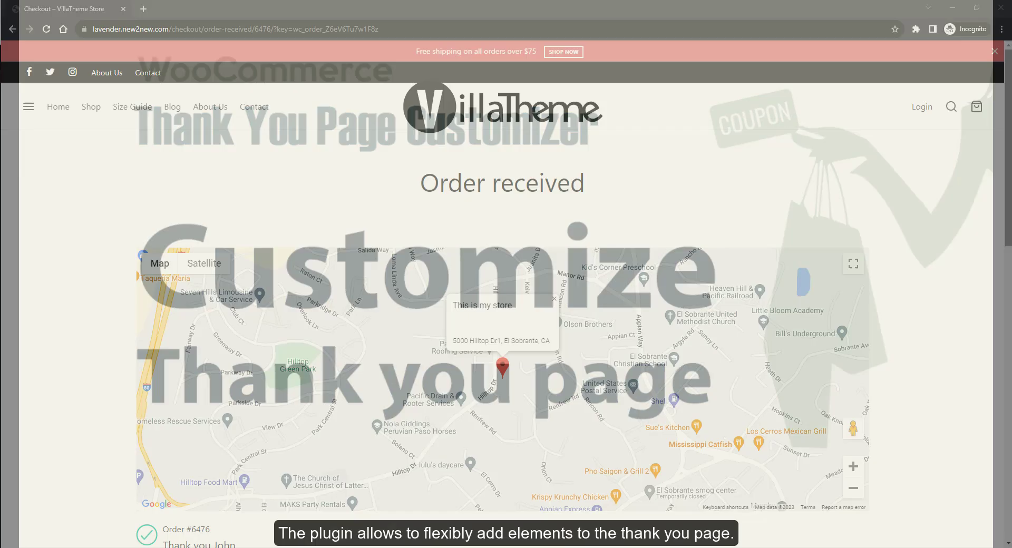
Examine the live order received page, with its map in satellite view, coupon, order confirmation and customer information
scroll(506, 316, "down", 2)
scroll(506, 316, "down", 1)
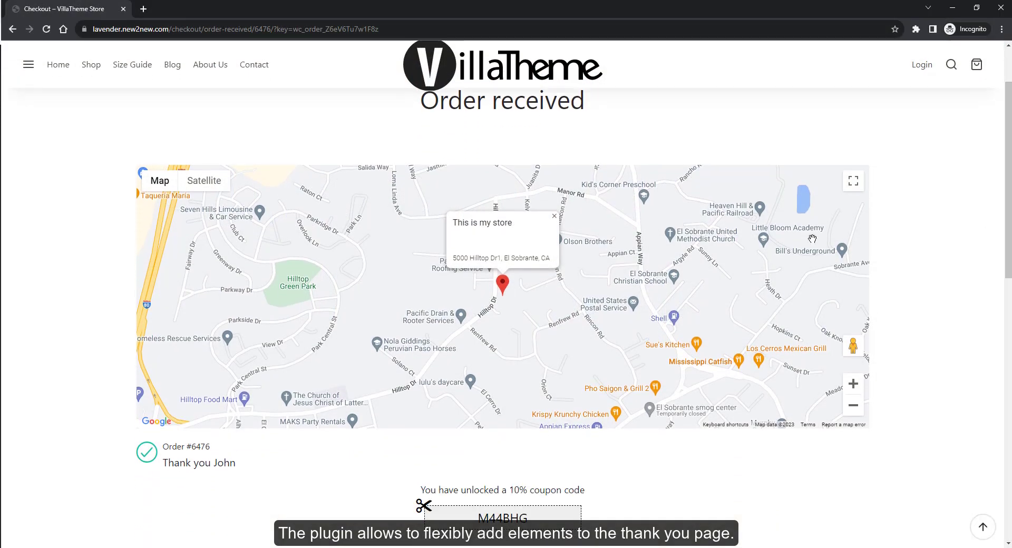
left_click(213, 181)
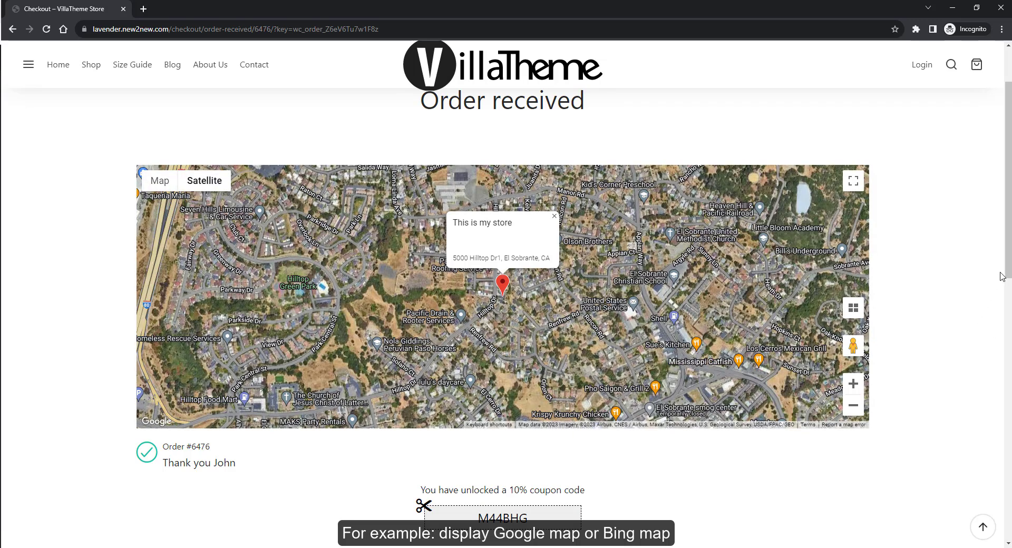
left_click_drag(1001, 276, 973, 401)
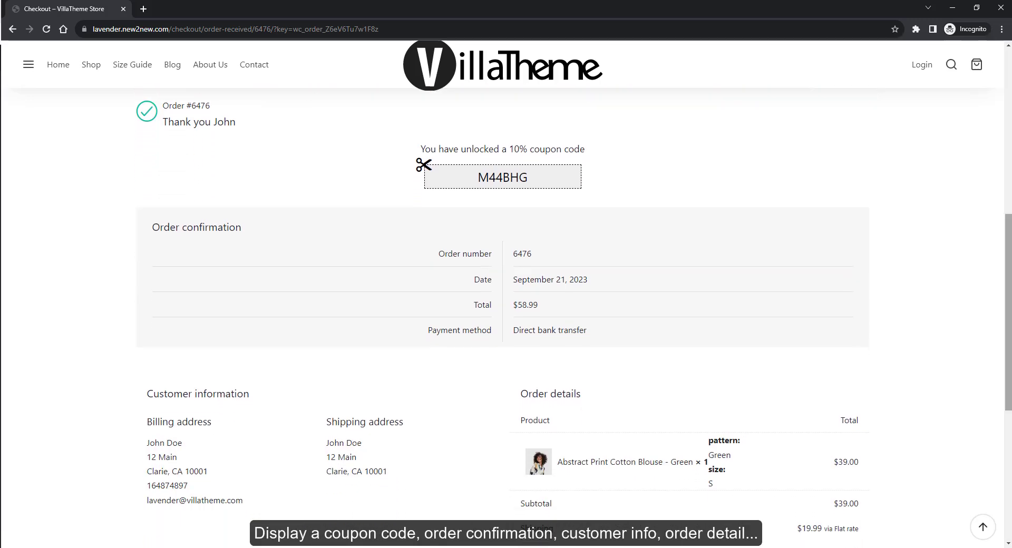
left_click_drag(1009, 367, 999, 406)
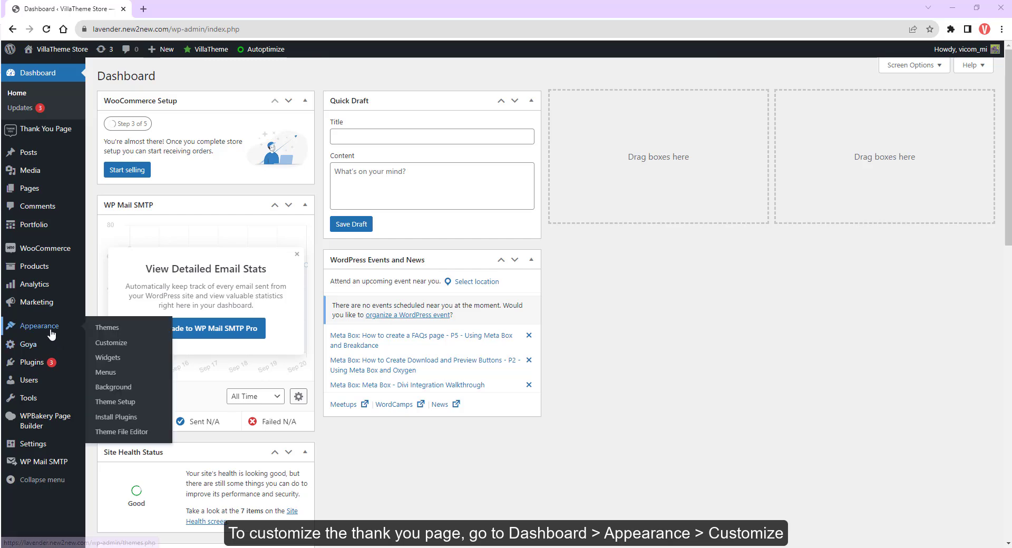
Open the WooCommerce Thank You Page section of the theme customizer and select the second listed order for preview
left_click(50, 333)
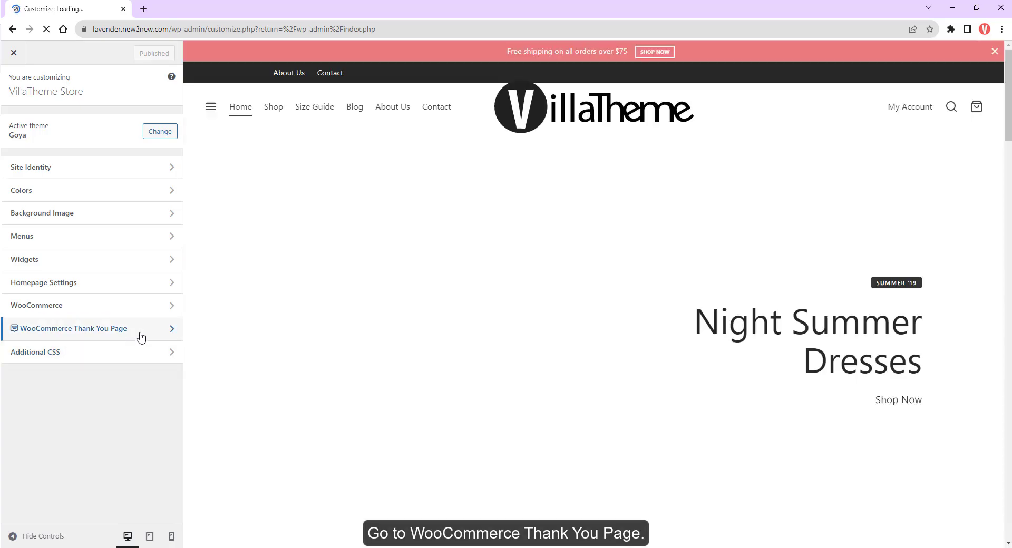
left_click(140, 336)
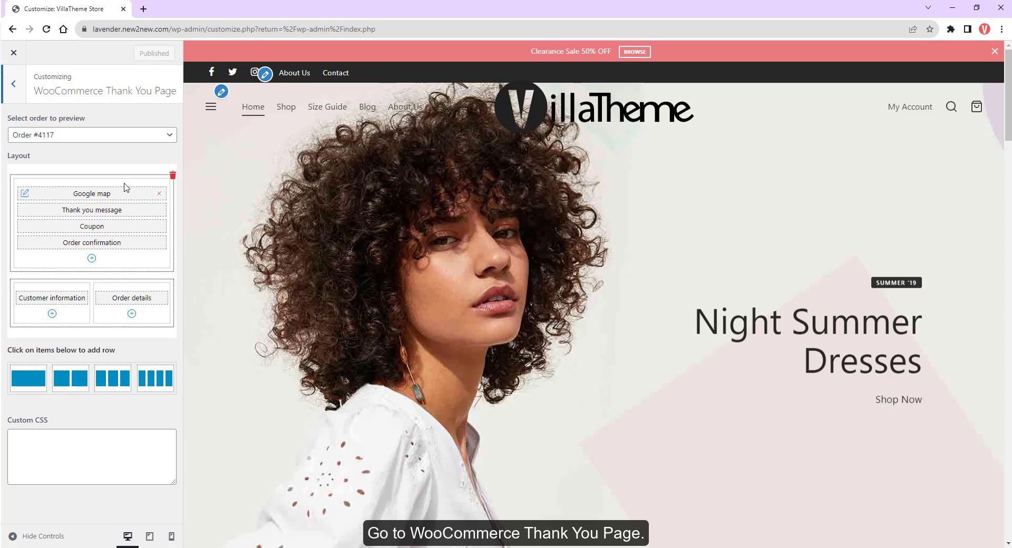
left_click(130, 138)
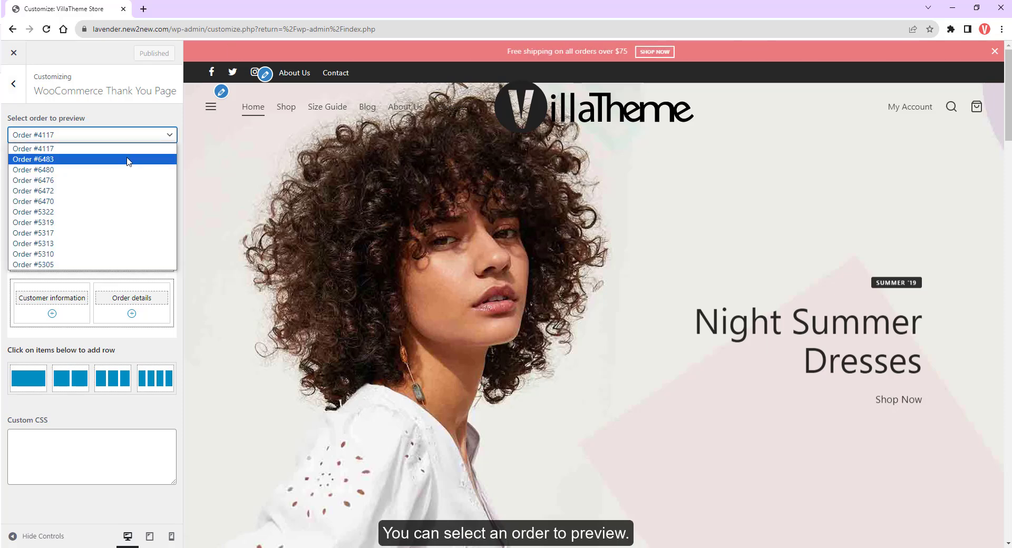
left_click(131, 159)
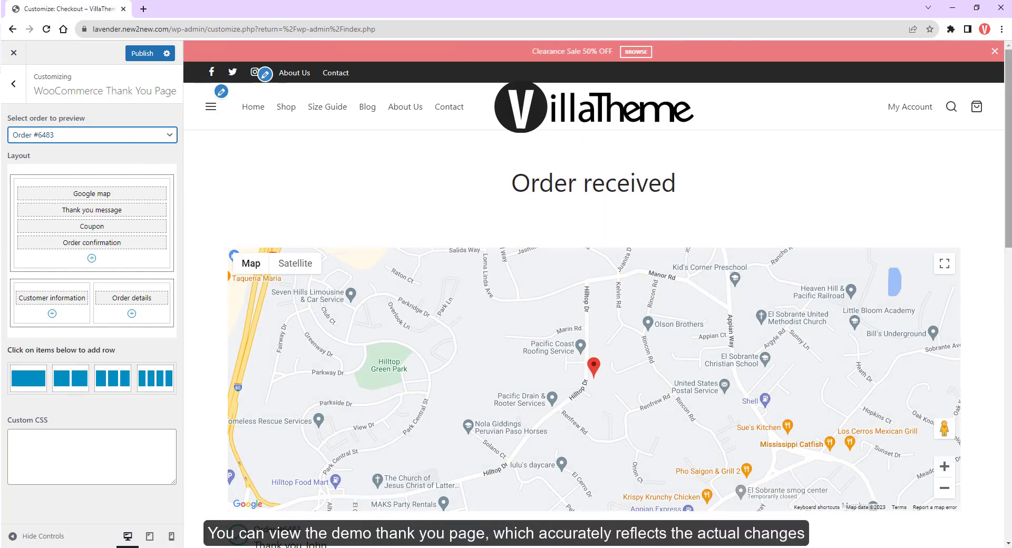
Review the previewed order received page from the map down to the order details and footer
scroll(955, 343, "down", 5)
scroll(594, 316, "down", 10)
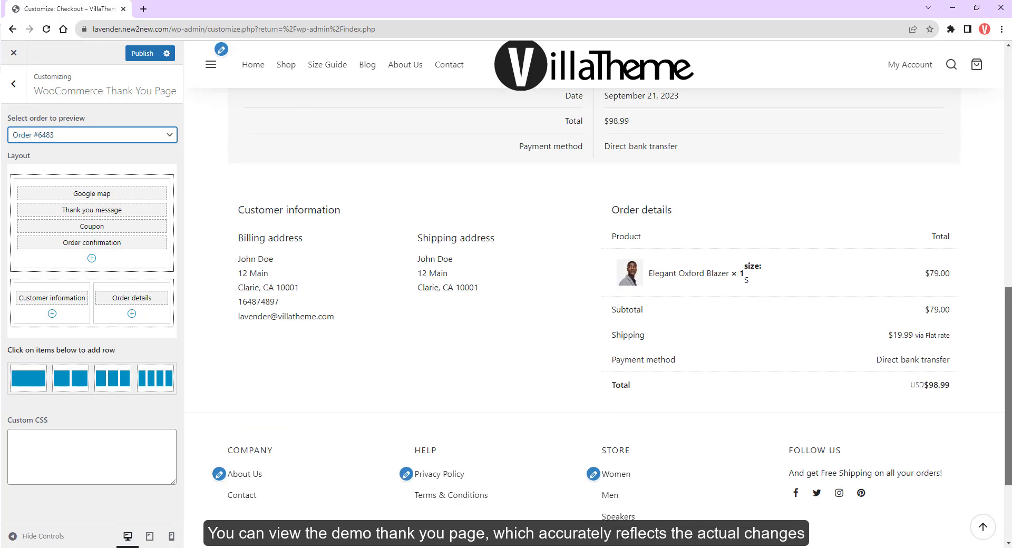
scroll(563, 447, "up", 15)
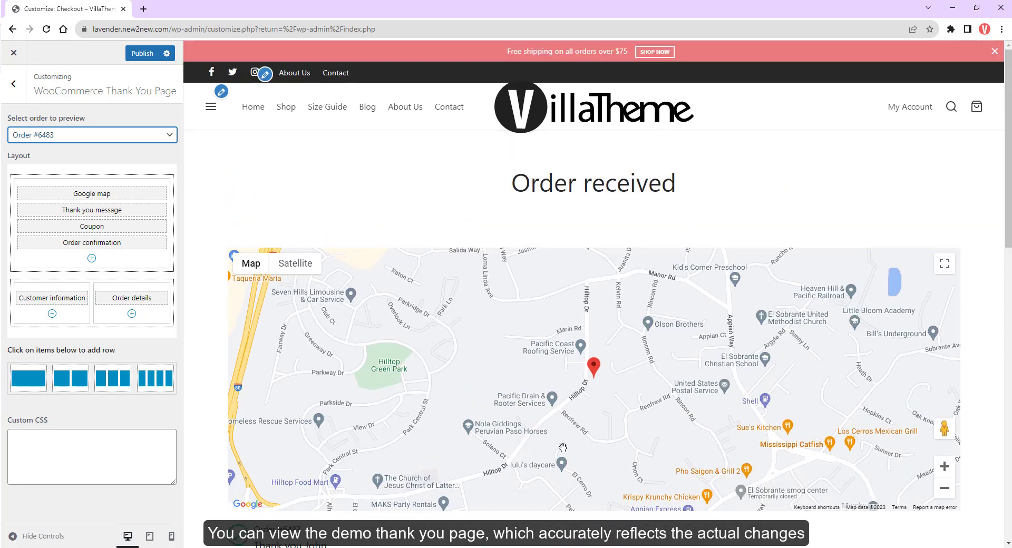
Open the list of components available for the first layout row, and the thank you message's settings
left_click(91, 258)
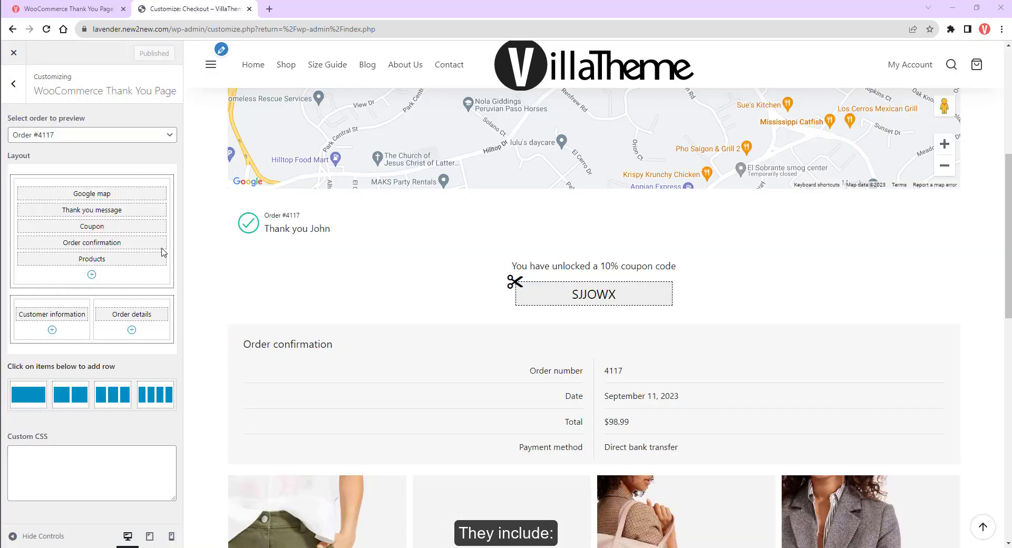
left_click(25, 211)
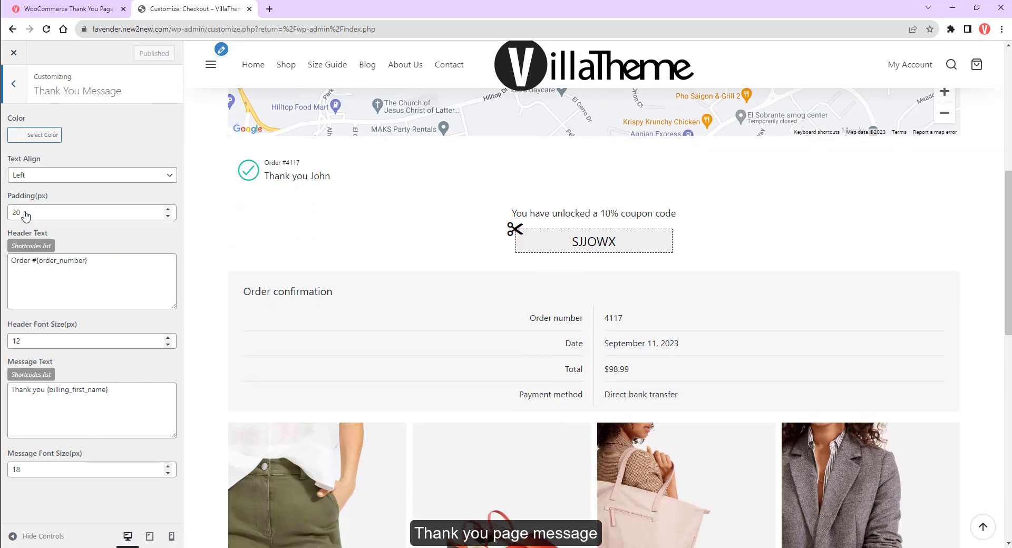
Try the Center and Right text alignments on the thank you message and restore Left
left_click(31, 177)
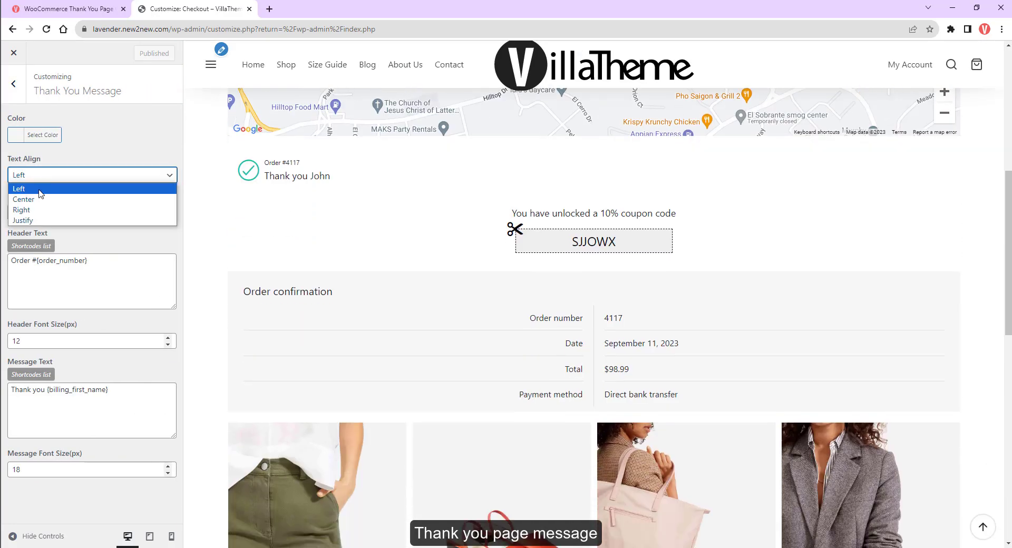
left_click(31, 189)
key("Down")
key("Down")
key("Up")
key("Up")
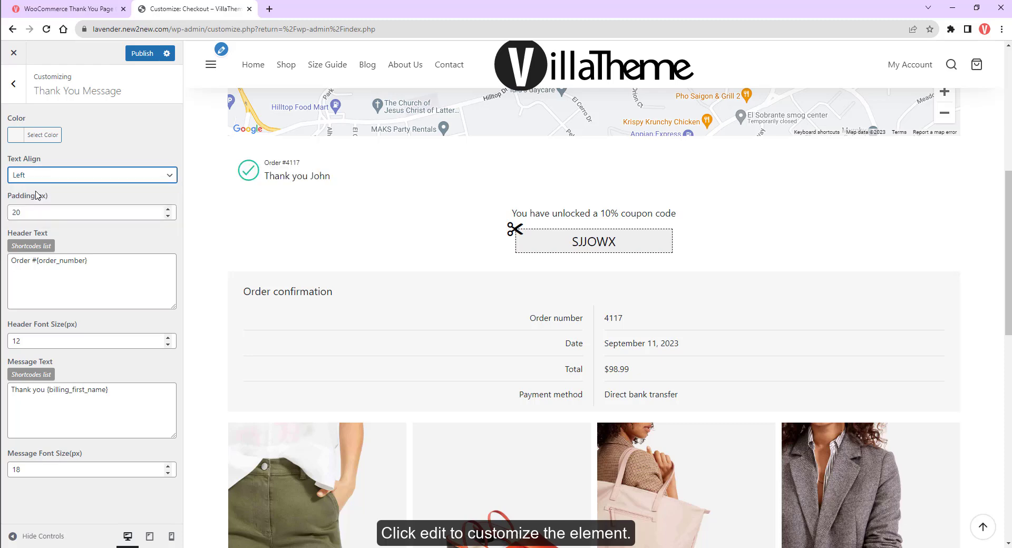
Try the red, blue and purple swatches on the thank you message and set its color to black
left_click(43, 135)
left_click(42, 258)
left_click(92, 258)
left_click(103, 258)
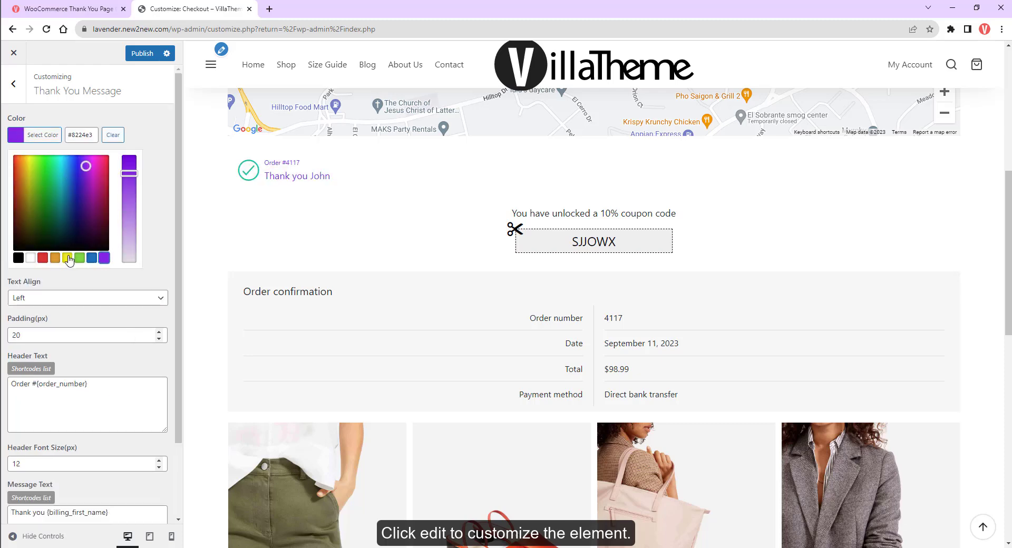
left_click(18, 258)
left_click(159, 255)
Raise the thank you message's padding to 50 px
left_click(167, 209)
Set the thank you message's padding to 25 px and append the {order_date} shortcode to its header text
left_click(168, 209)
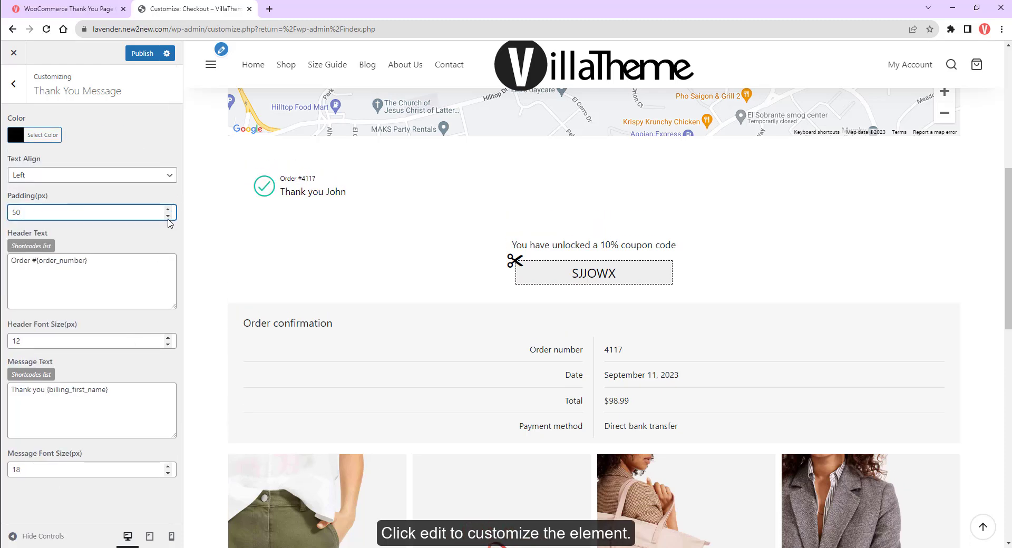
left_click(167, 209)
left_click(167, 209)
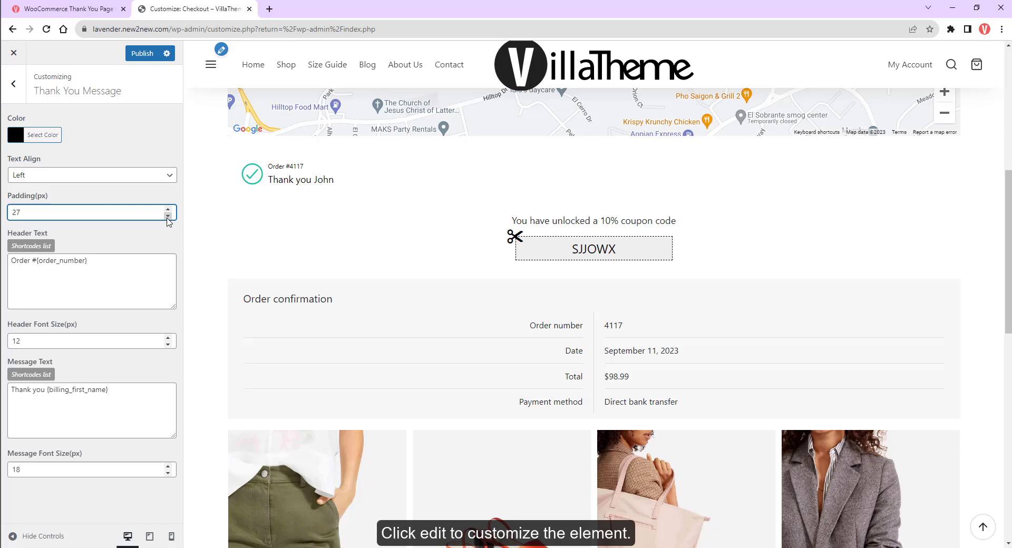
left_click(31, 245)
scroll(835, 220, "down", 3)
scroll(537, 257, "up", 3)
left_click(814, 255)
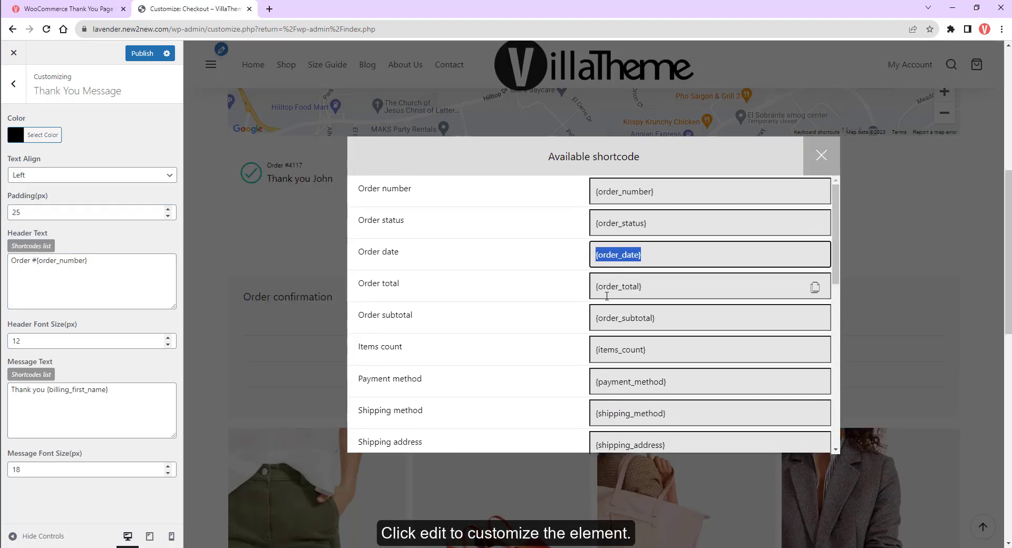
left_click(105, 261)
left_click(327, 197)
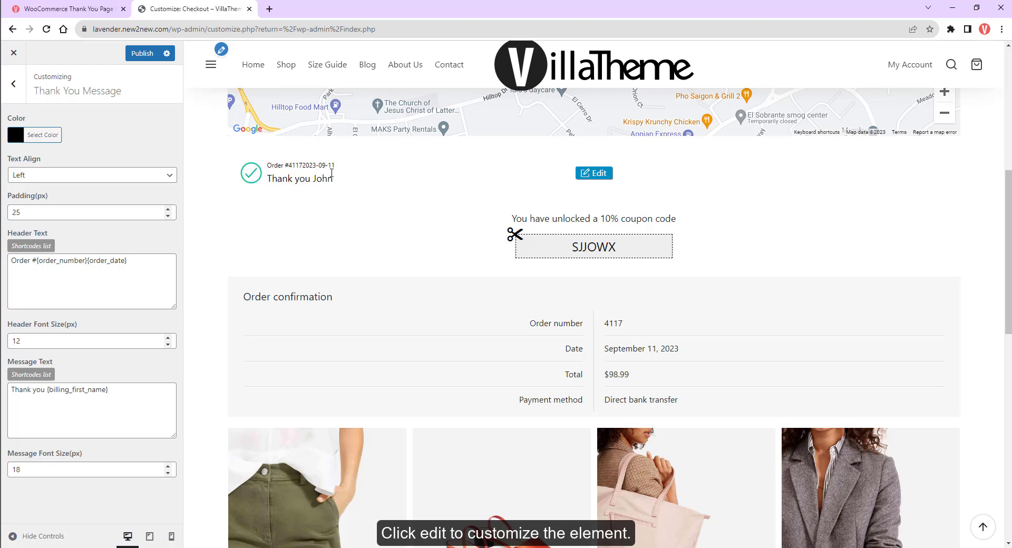
Set the thank you message's header font size to 20 px and its message font size to 16 px
left_click(167, 338)
left_click(167, 344)
left_click(167, 344)
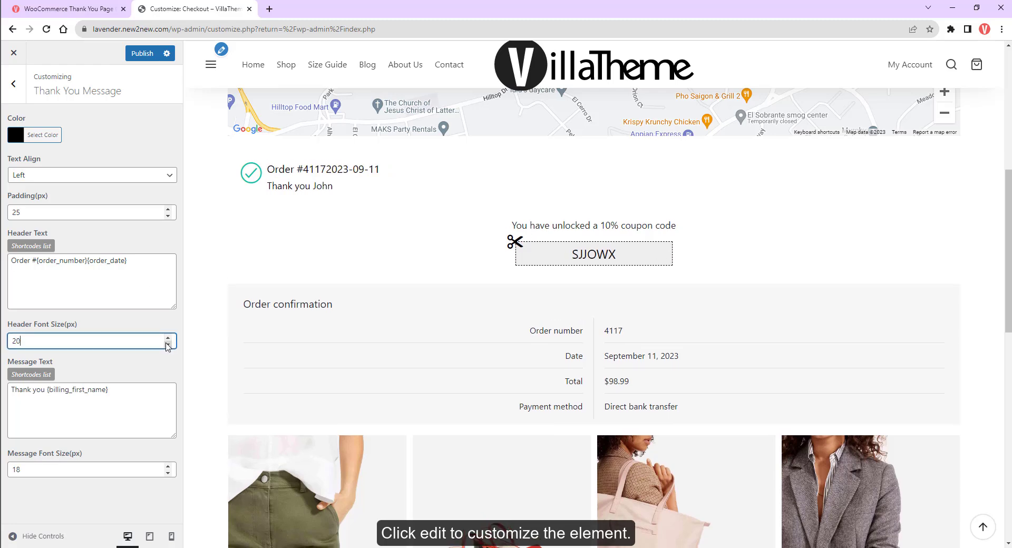
left_click(119, 400)
left_click(167, 473)
left_click(168, 472)
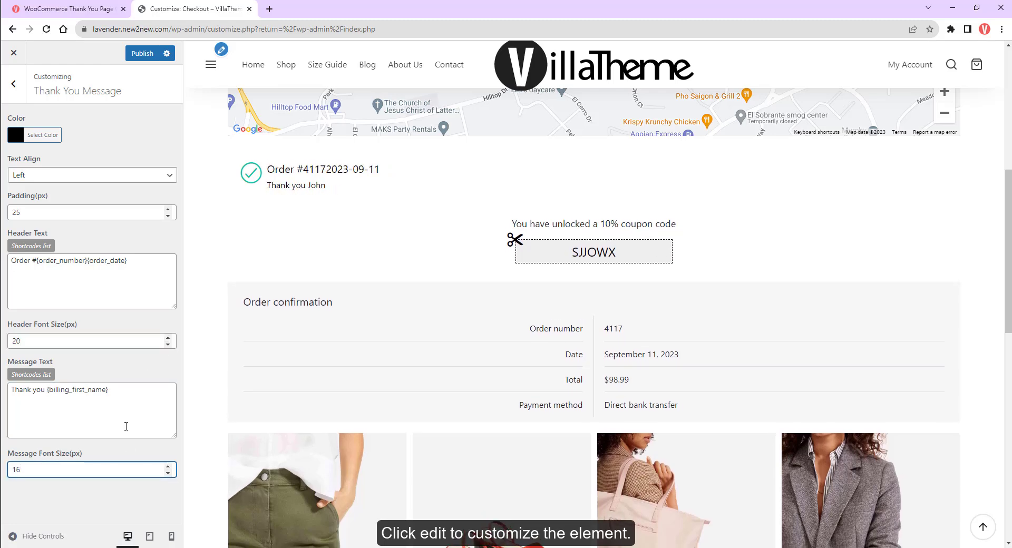
left_click(13, 84)
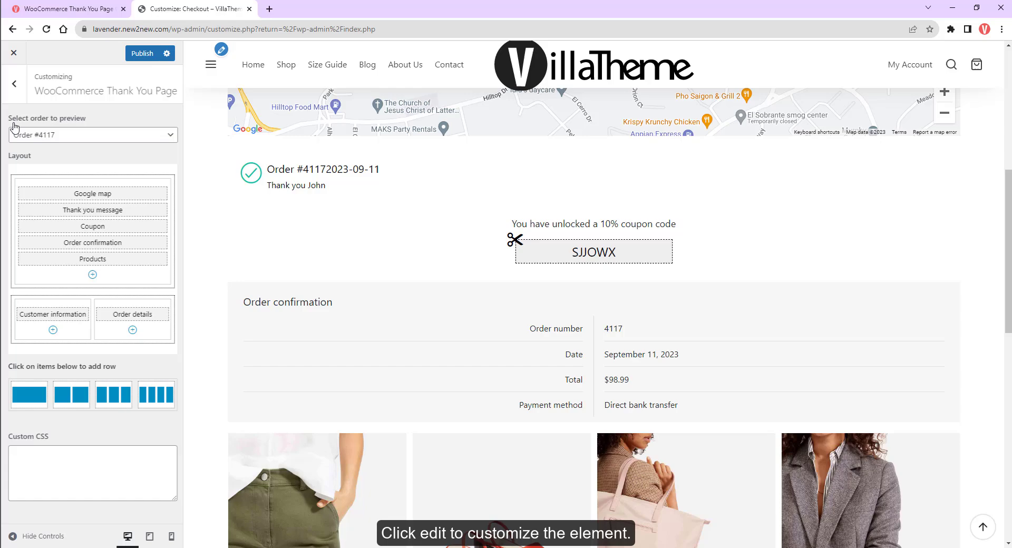
Open the Coupon element's settings, keep Center text alignment and set its padding to 10 px
left_click(26, 225)
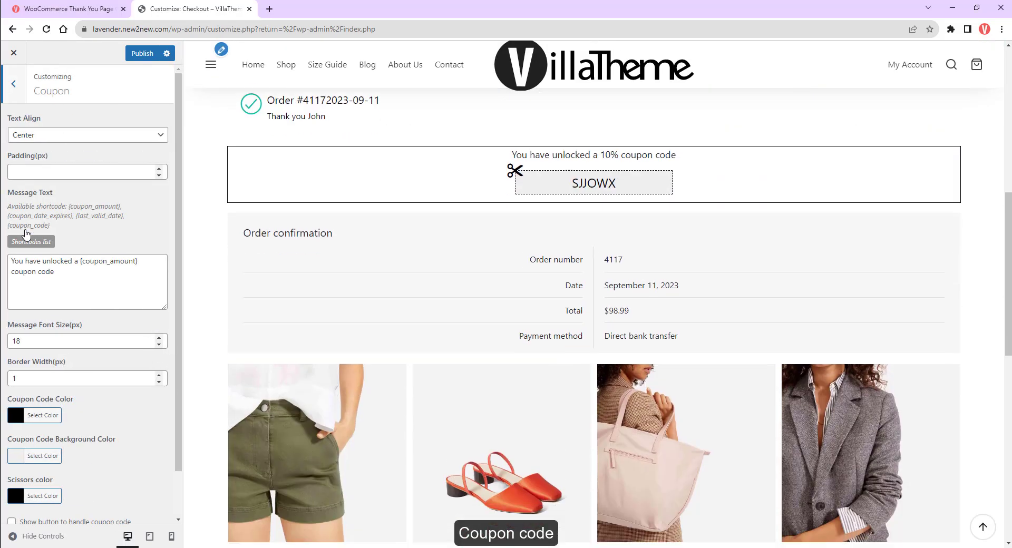
left_click(79, 135)
left_click(84, 271)
left_click(147, 169)
left_click(159, 169)
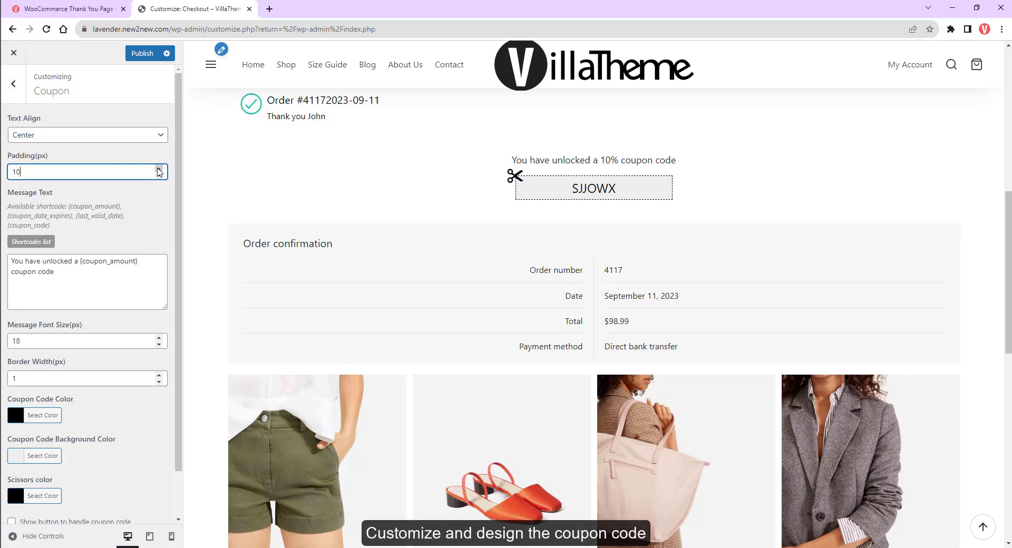
Set the coupon's message font size to 20 px and its border width to 2 px
left_click(75, 282)
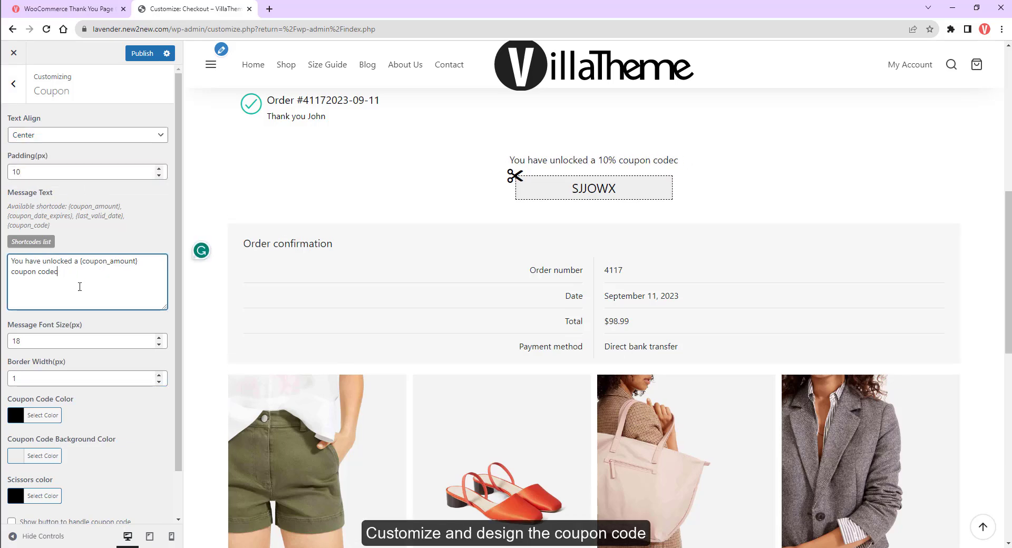
left_click(158, 338)
left_click(158, 338)
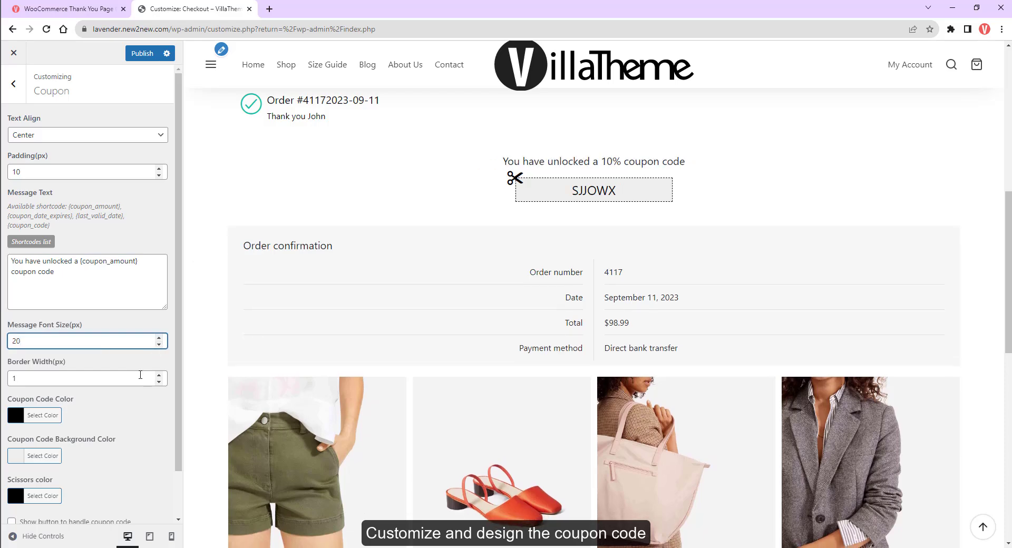
left_click(158, 376)
Try gray, green and blue for the coupon code text and set its color to red
left_click(21, 416)
left_click(84, 462)
scroll(83, 463, "down", 2)
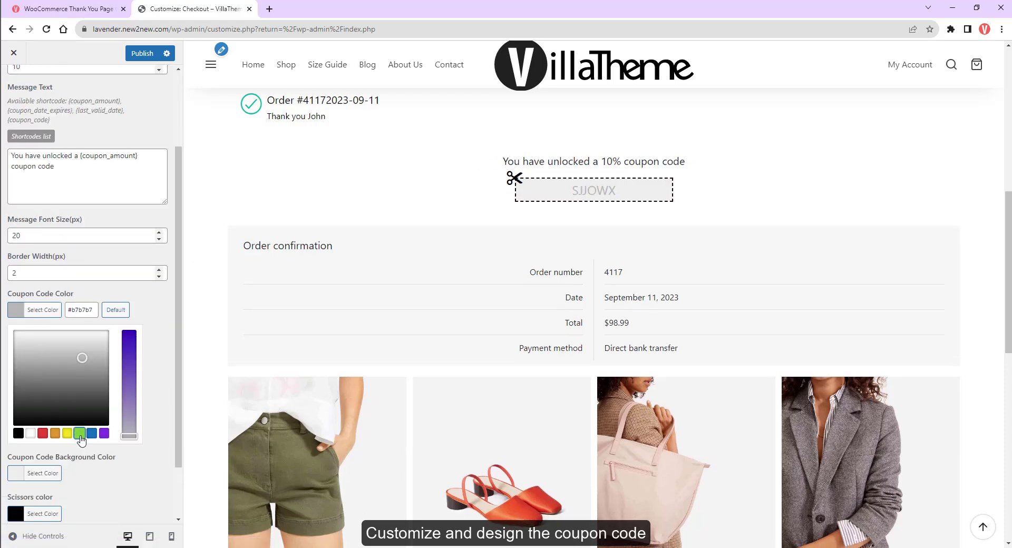
left_click(80, 435)
left_click(91, 435)
left_click(42, 435)
left_click(147, 420)
Set the coupon code's background to a light gray shade and return to the page layout
left_click(25, 409)
left_click(71, 449)
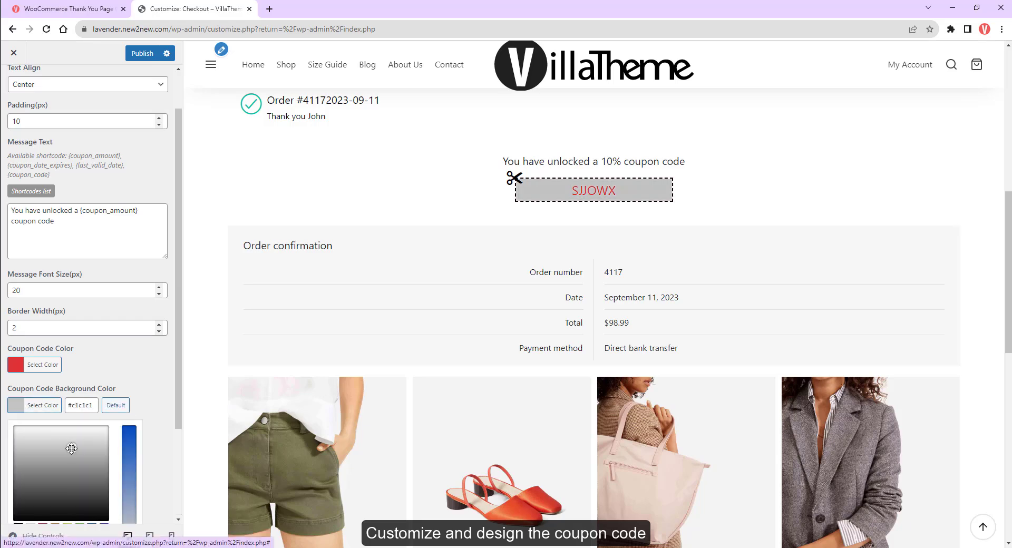
left_click(75, 480)
left_click(20, 434)
left_click(159, 420)
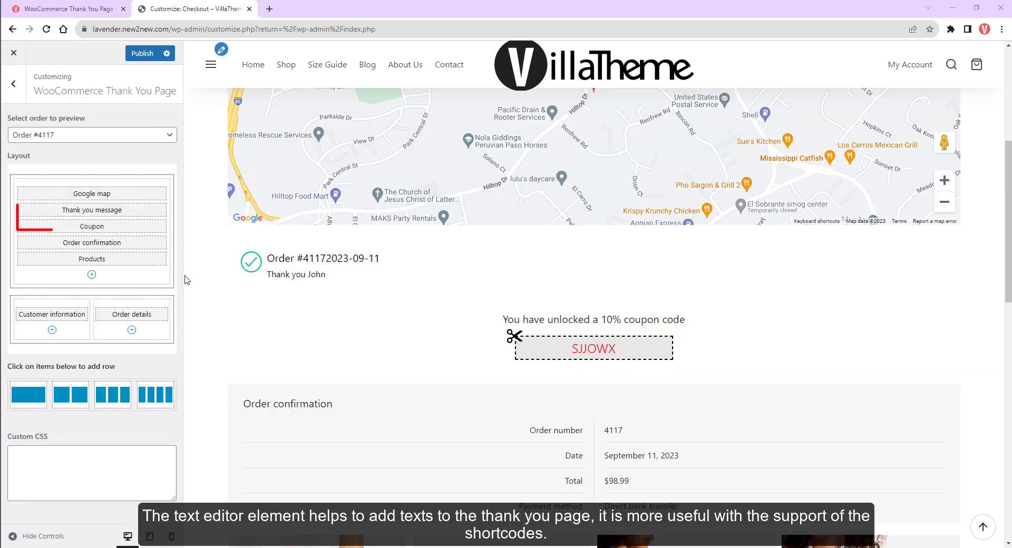
Add a Text editor component at the start of the first layout row containing "{shop_title} is thankful for your order"
left_click(92, 275)
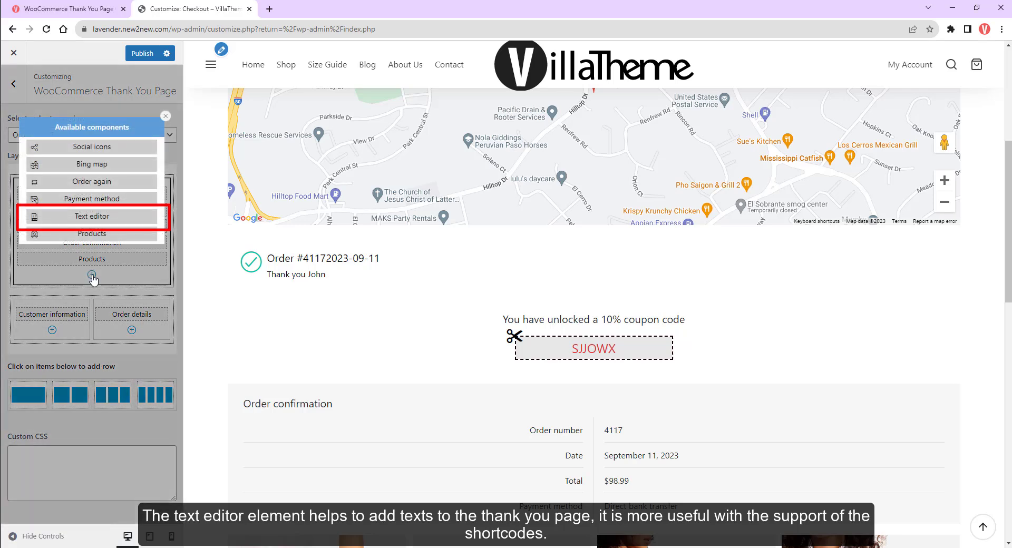
left_click(105, 222)
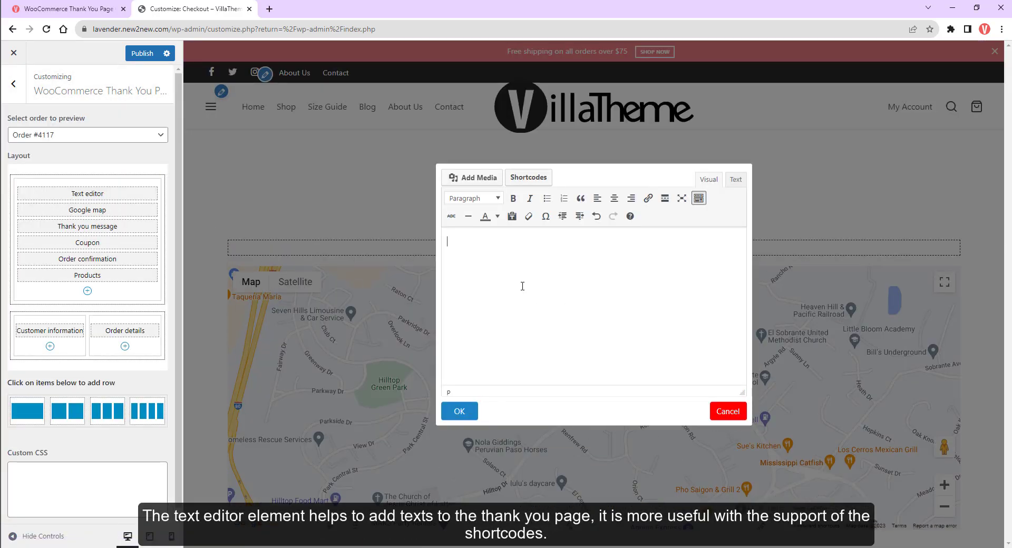
left_click(528, 177)
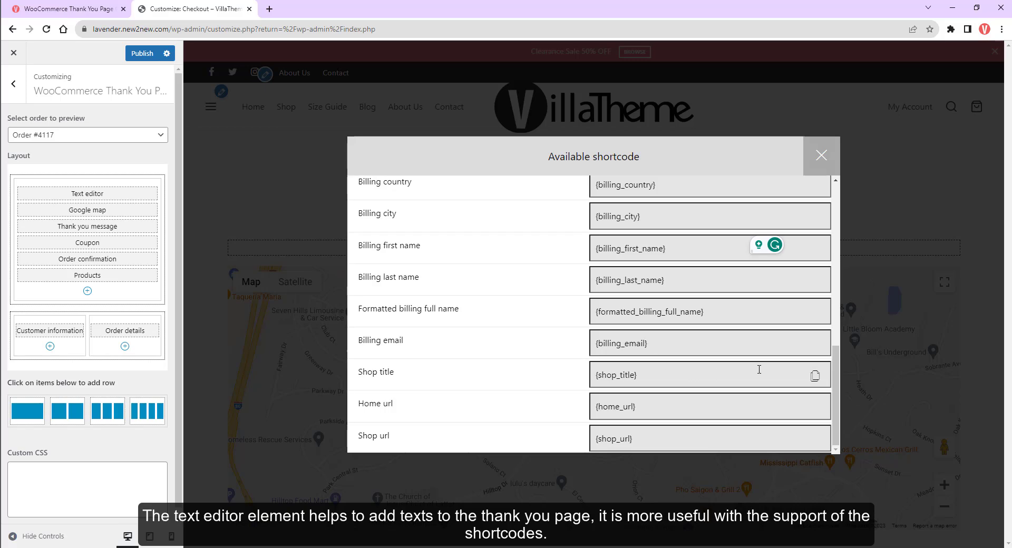
left_click(816, 376)
left_click(814, 159)
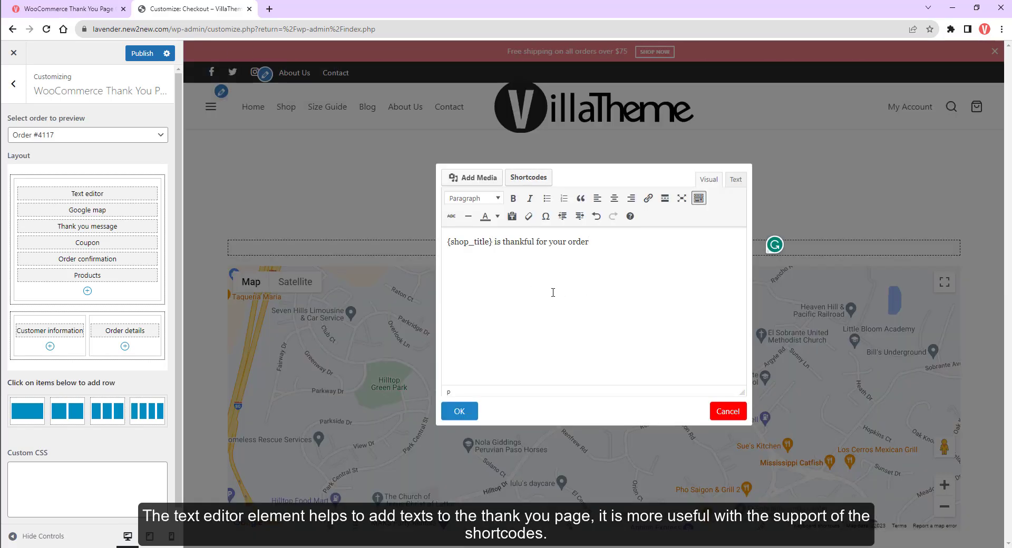
Format the thankful-for-your-order text as Heading 3 without a link and save the text editor content
left_click(474, 198)
left_click(490, 239)
left_click(473, 198)
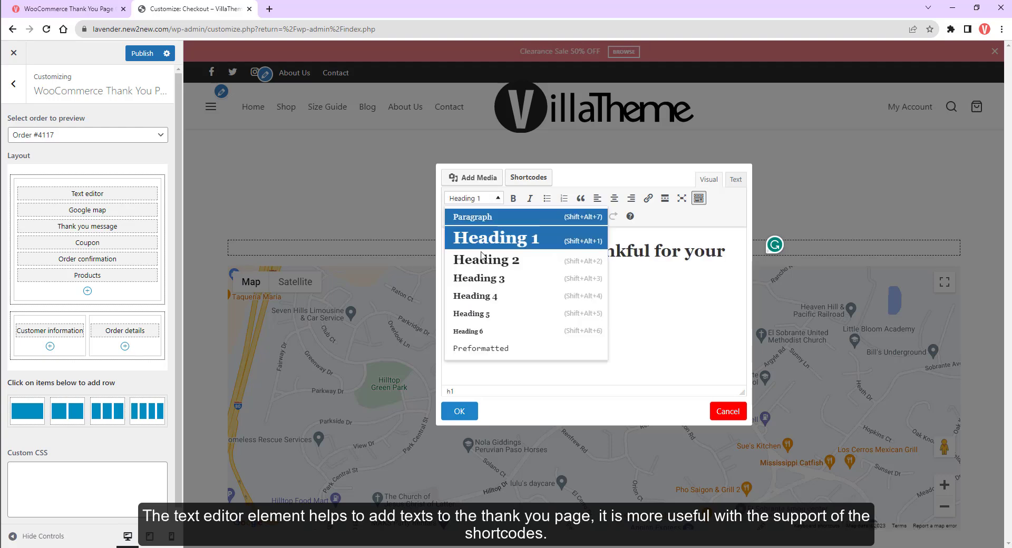
left_click(482, 279)
left_click(648, 198)
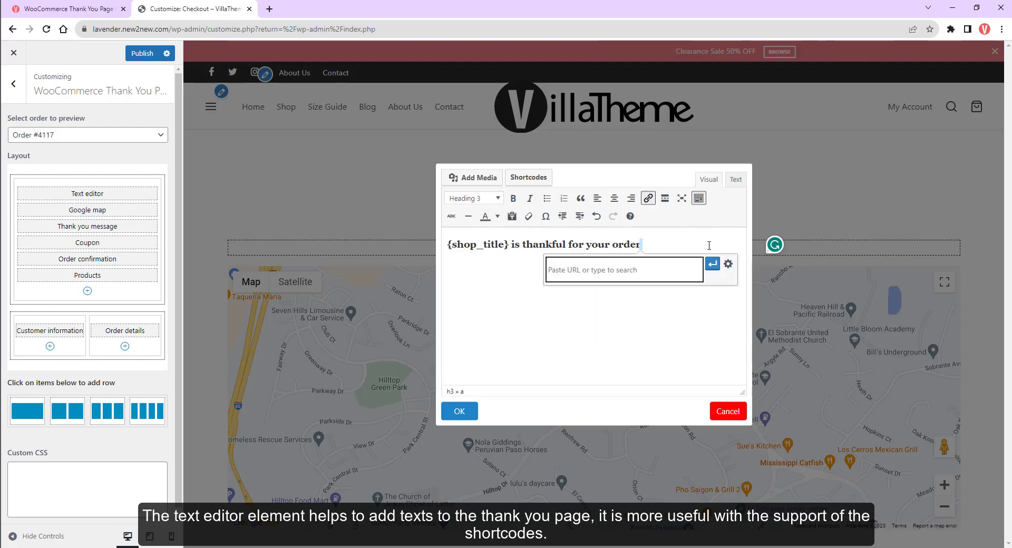
left_click(709, 246)
left_click(459, 411)
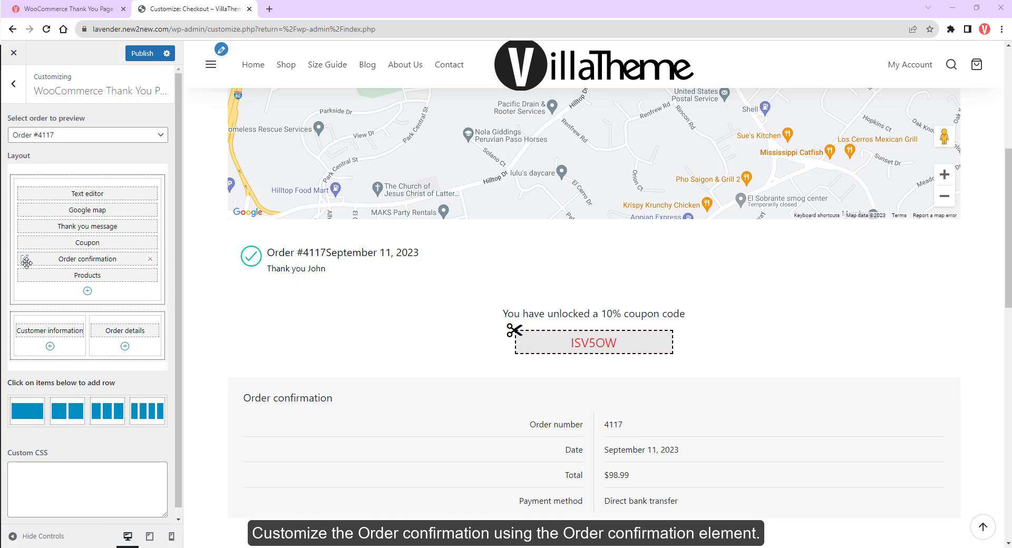
Open the Order confirmation element's settings and set its background to a slightly darker light gray
left_click(62, 262)
left_click(42, 135)
left_click(33, 179)
left_click_drag(33, 178, 32, 165)
left_click(42, 135)
Set the order confirmation's padding to 20 px and its rounded corners to 30 px
left_click(30, 176)
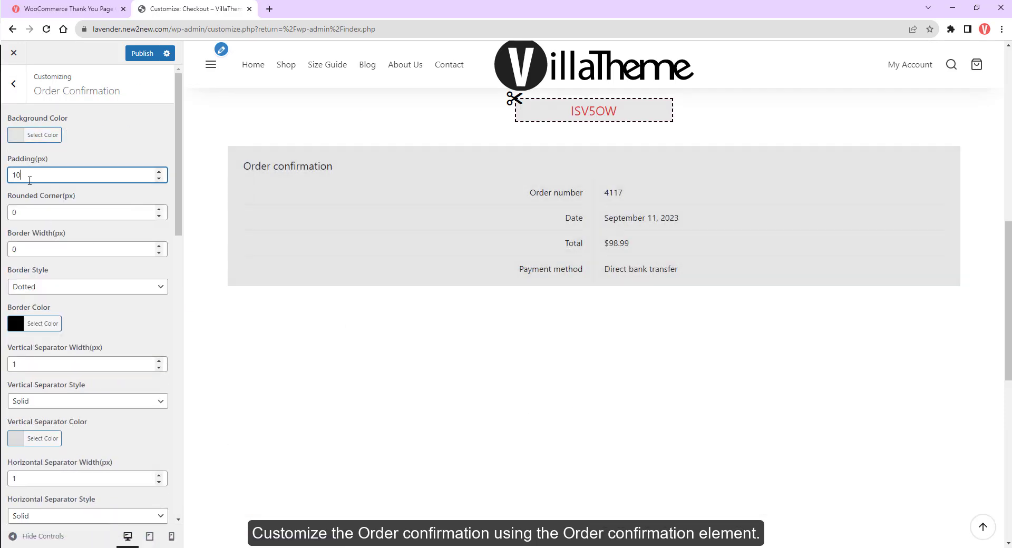
left_click(158, 172)
left_click(158, 179)
left_click(159, 173)
left_click(147, 216)
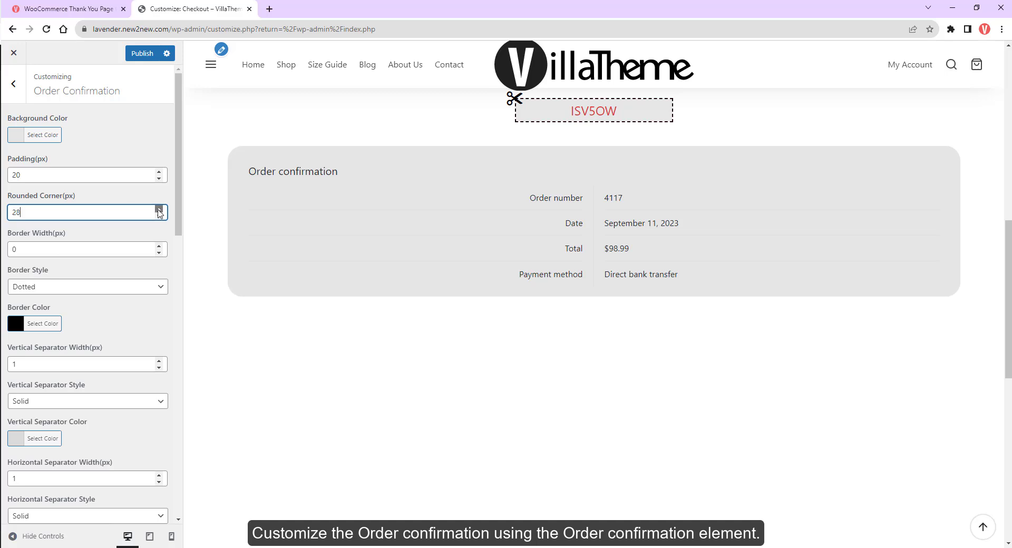
Give the order confirmation a 2 px dashed border in dark orange
left_click(158, 246)
left_click(159, 246)
left_click(67, 287)
left_click(53, 320)
left_click(21, 325)
left_click(21, 359)
left_click(32, 324)
Set the order confirmation's vertical separator to 15 px wide, Solid style and a slightly darker gray
scroll(52, 267, "down", 2)
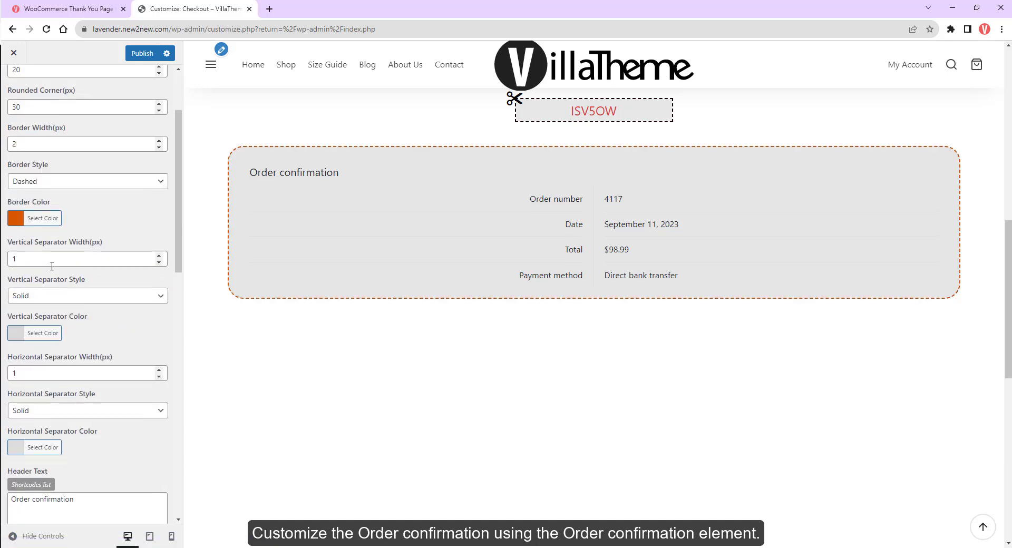
left_click(88, 295)
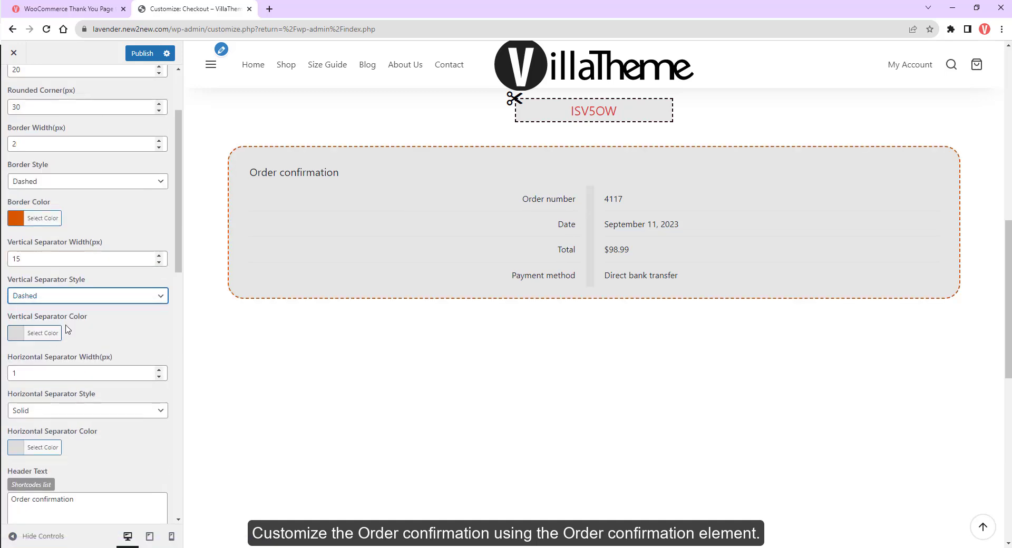
left_click(33, 333)
left_click(68, 396)
left_click_drag(68, 397, 68, 373)
left_click(42, 333)
Try a 4 px width and alternative line styles on the order confirmation's horizontal separator
scroll(157, 354, "down", 2)
left_click(159, 265)
left_click(159, 265)
left_click(159, 265)
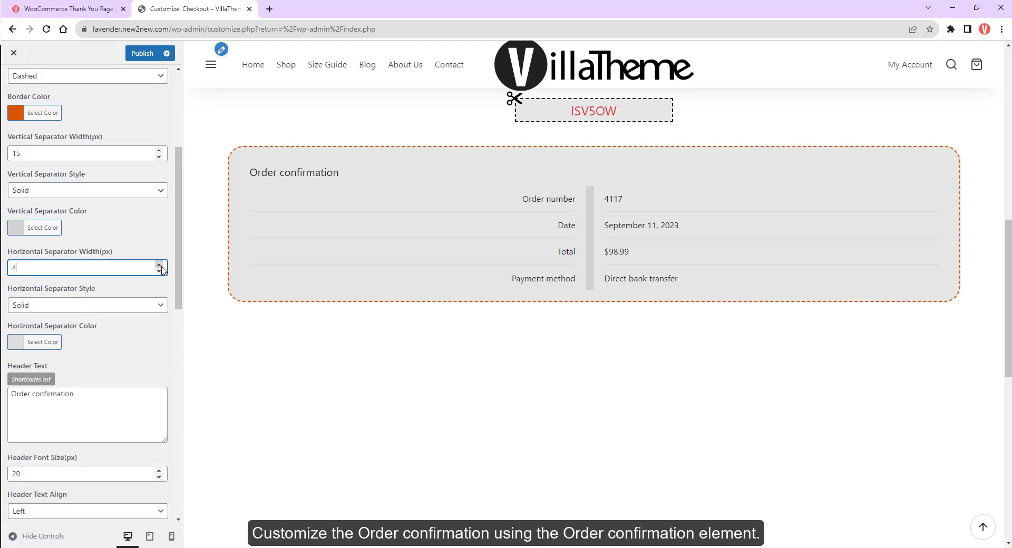
left_click(75, 305)
left_click(54, 341)
left_click(80, 305)
left_click(80, 316)
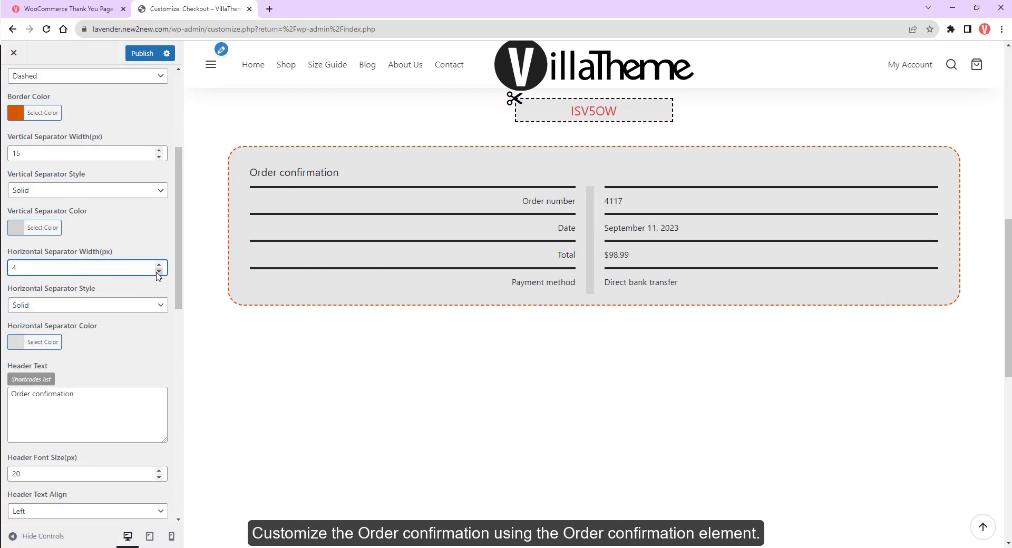
Narrow the order confirmation's horizontal separator and set its color to a darker gray
left_click(158, 272)
left_click(57, 342)
left_click(54, 396)
Try other title text alignments, including Justify, on the order confirmation and restore Right
left_click_drag(179, 232, 179, 361)
left_click(69, 242)
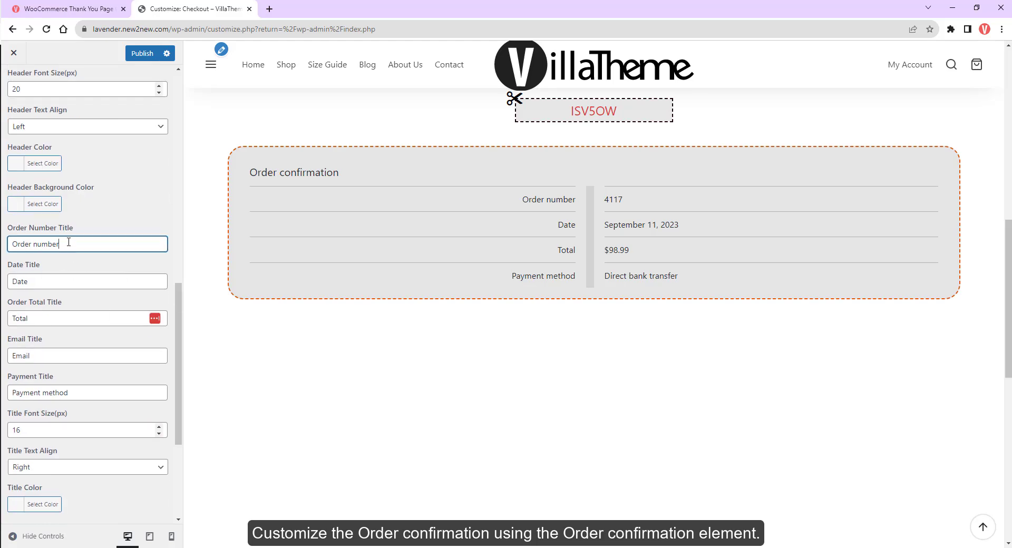
scroll(65, 358, "down", 2)
left_click(66, 361)
left_click(61, 386)
left_click(63, 364)
left_click(59, 406)
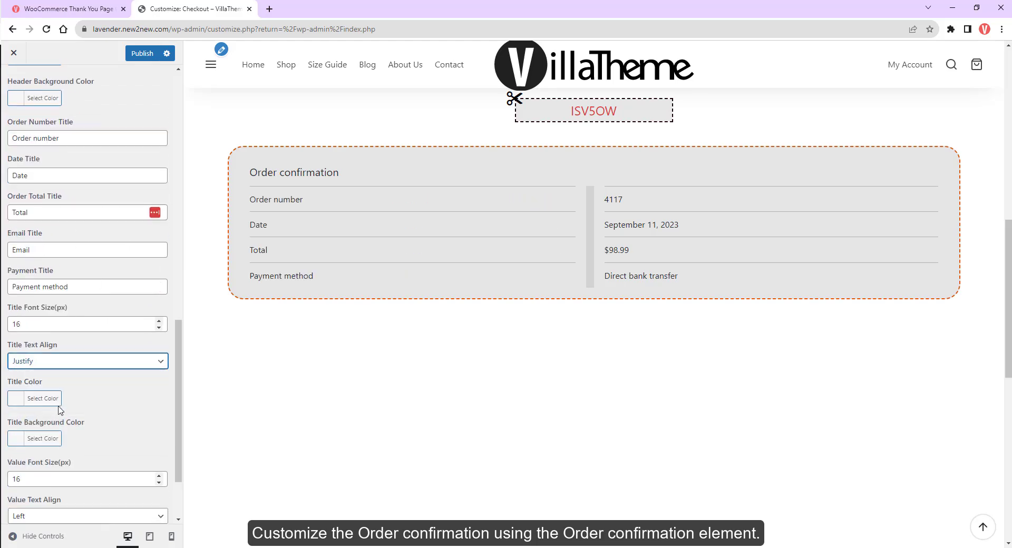
left_click(62, 364)
left_click(59, 374)
left_click(61, 364)
Set the order confirmation's title color to gray, #adadad
left_click(42, 398)
left_click(64, 477)
scroll(85, 422, "down", 2)
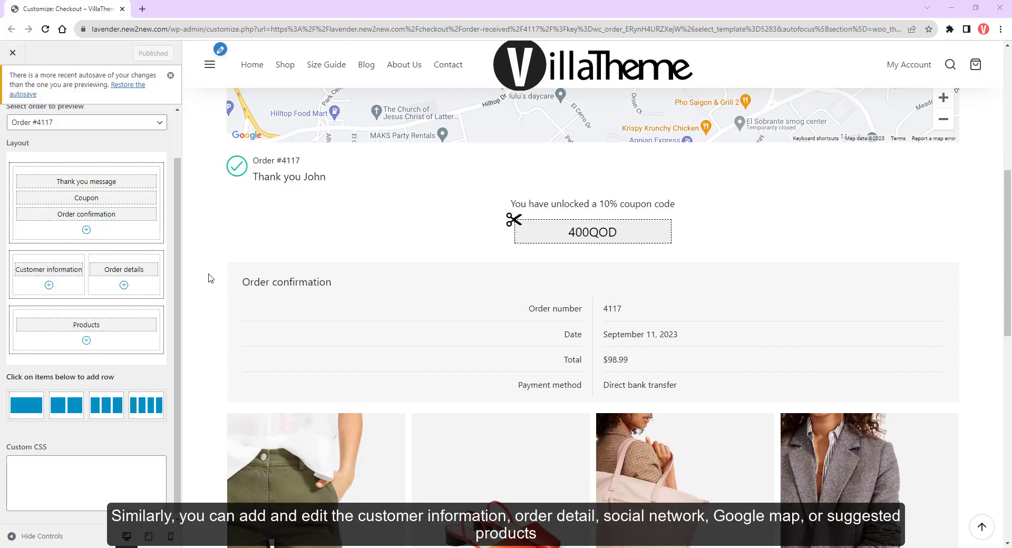
Add Social icons and Google map components to the first layout row, placing the map above the thank you message
left_click(86, 232)
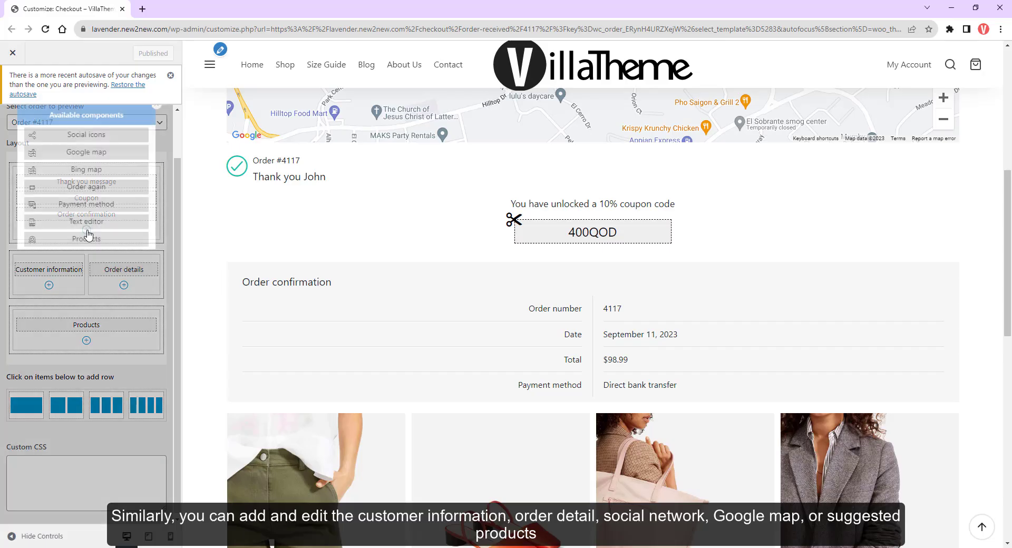
left_click(112, 136)
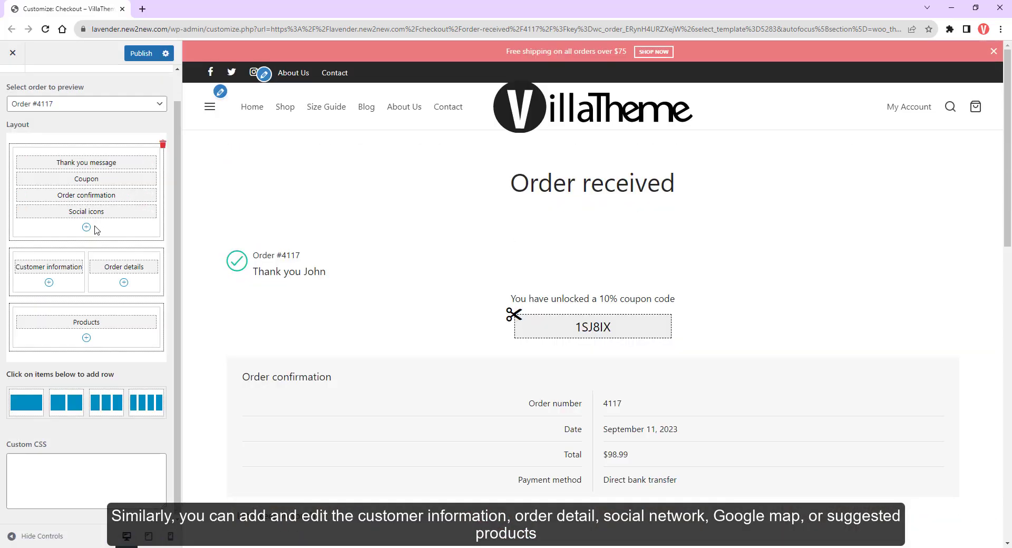
left_click(86, 226)
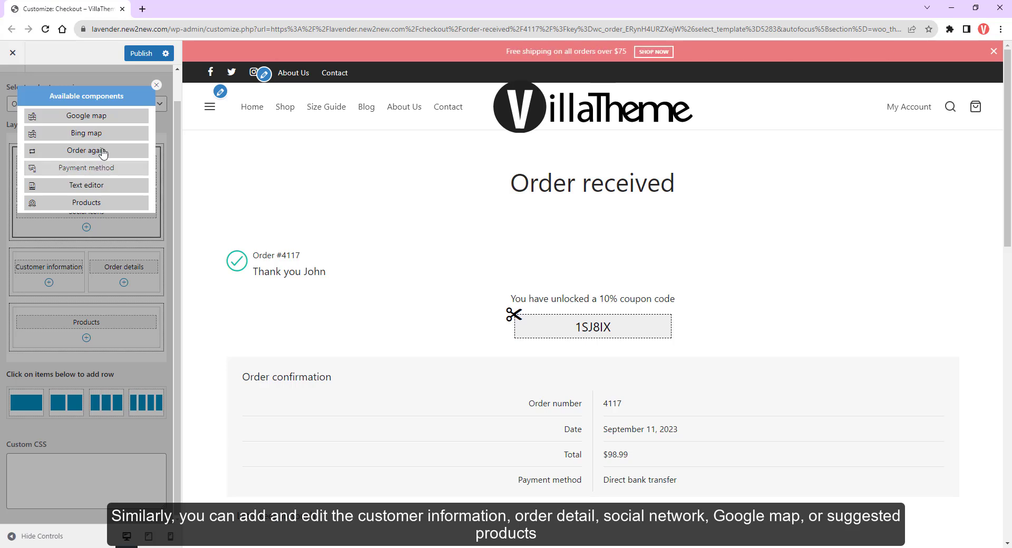
left_click(86, 116)
left_click_drag(126, 229, 126, 162)
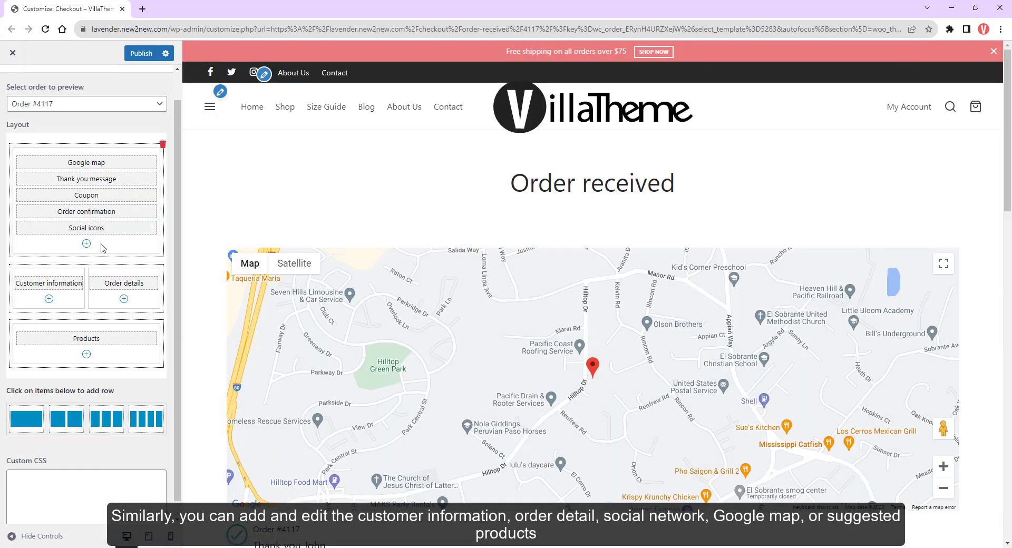
Check the remaining components available for the first layout row and open the Products element's shortcode settings
left_click(86, 244)
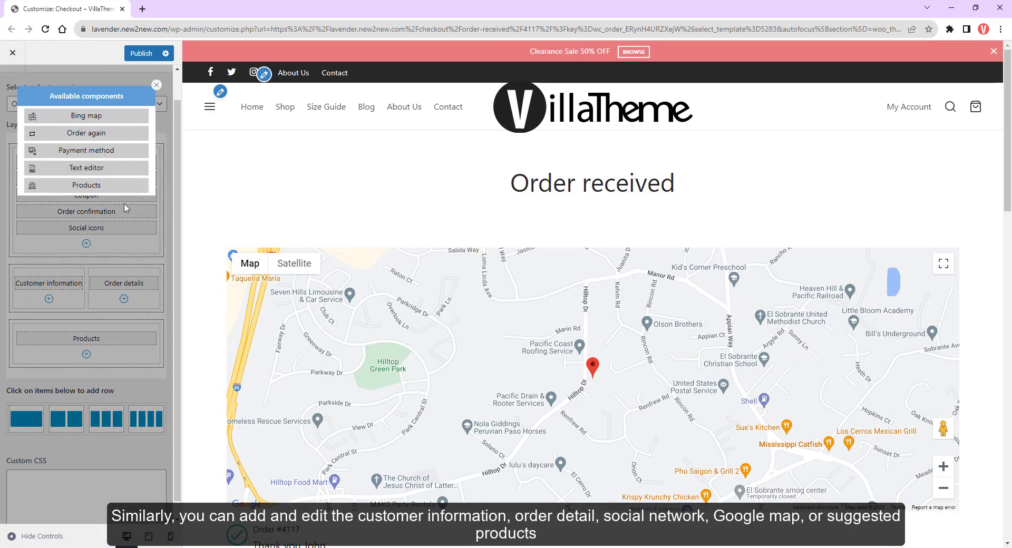
left_click(124, 209)
left_click(28, 339)
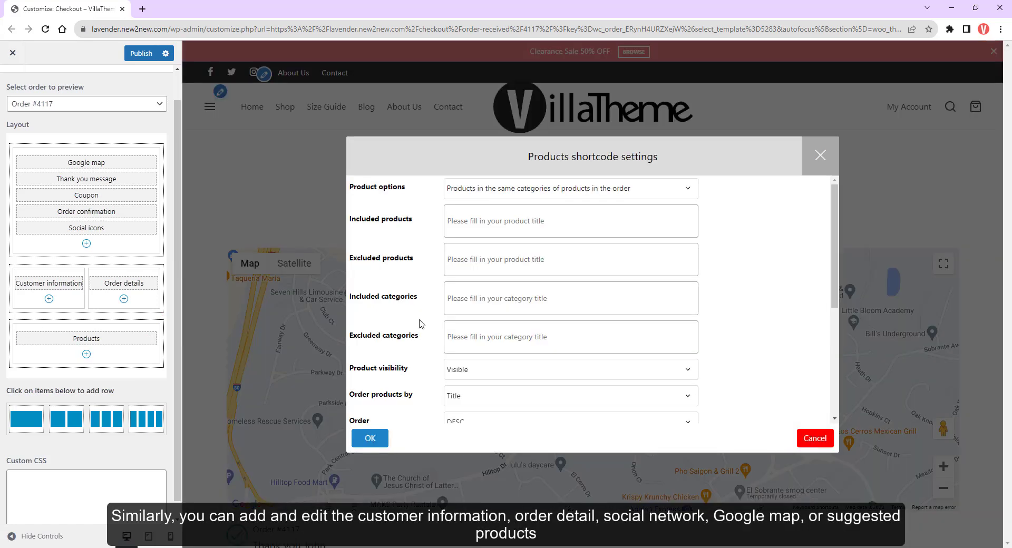
Look through the Products shortcode settings and the choices for its product options
scroll(501, 264, "down", 4)
scroll(500, 263, "up", 4)
left_click(501, 189)
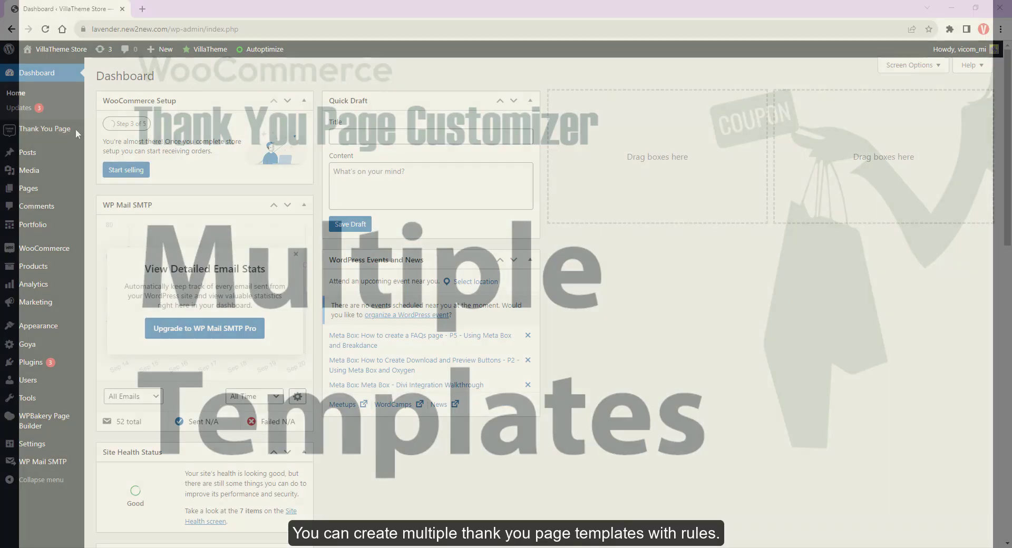
Add a new thank you page template titled "Woman category" and require all products in the order to match its condition
mouse_move(75, 133)
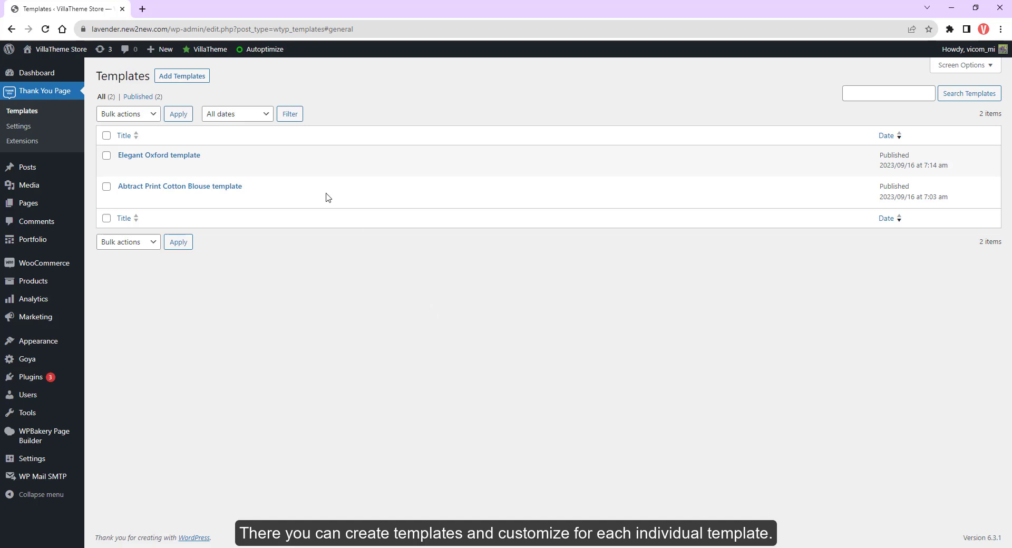
left_click(201, 79)
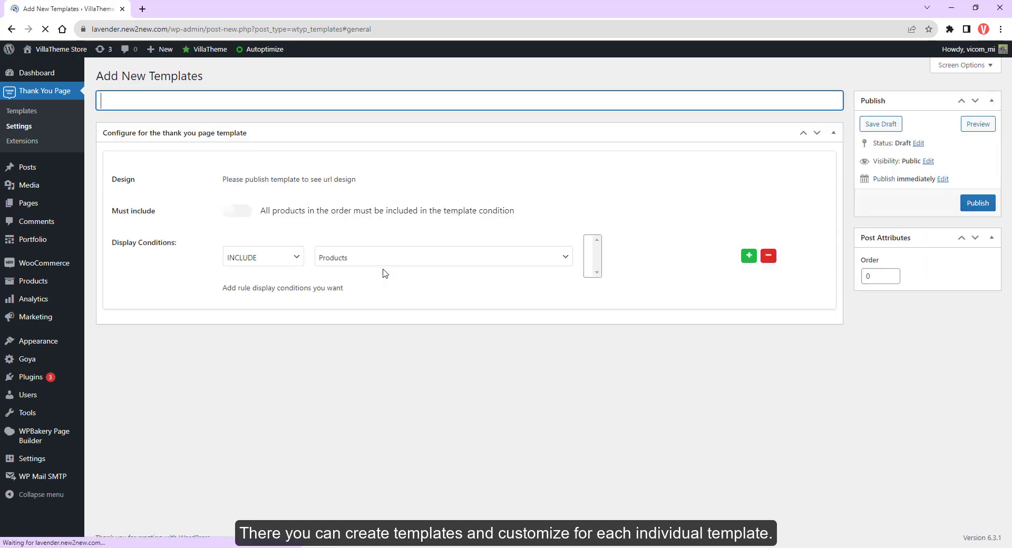
type("Woman category")
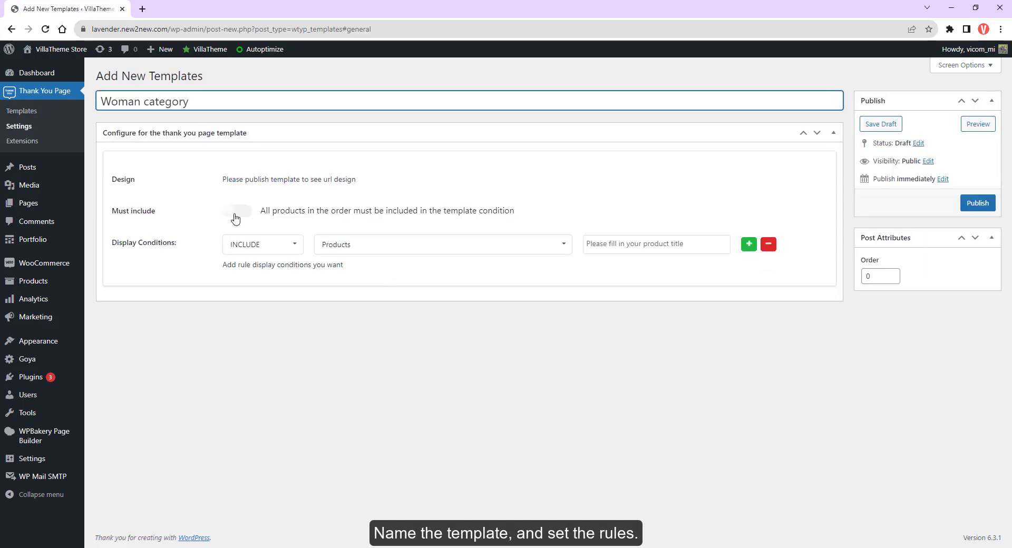
left_click(235, 215)
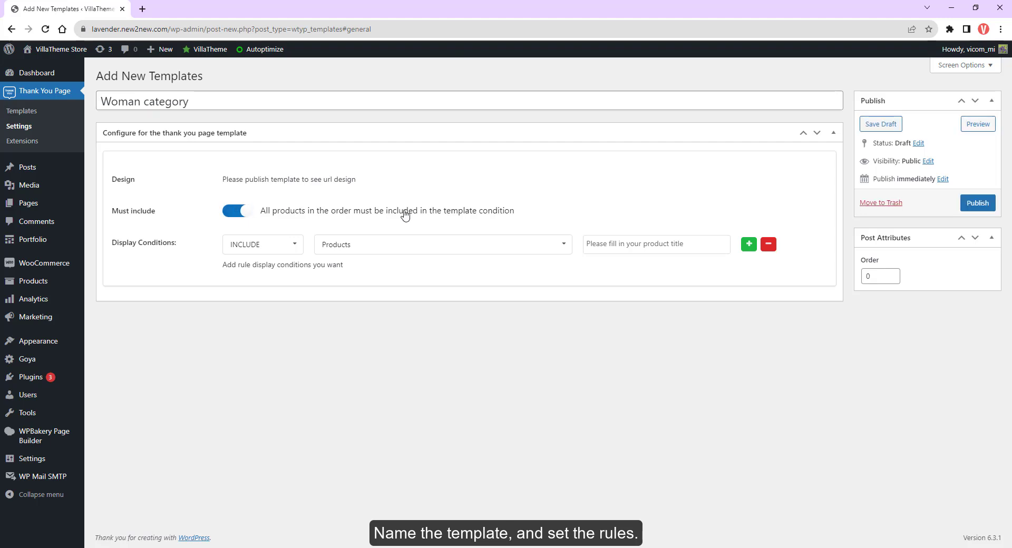
Set the template's display condition to INCLUDE the Product Categories entry Woman Shoes
left_click(270, 251)
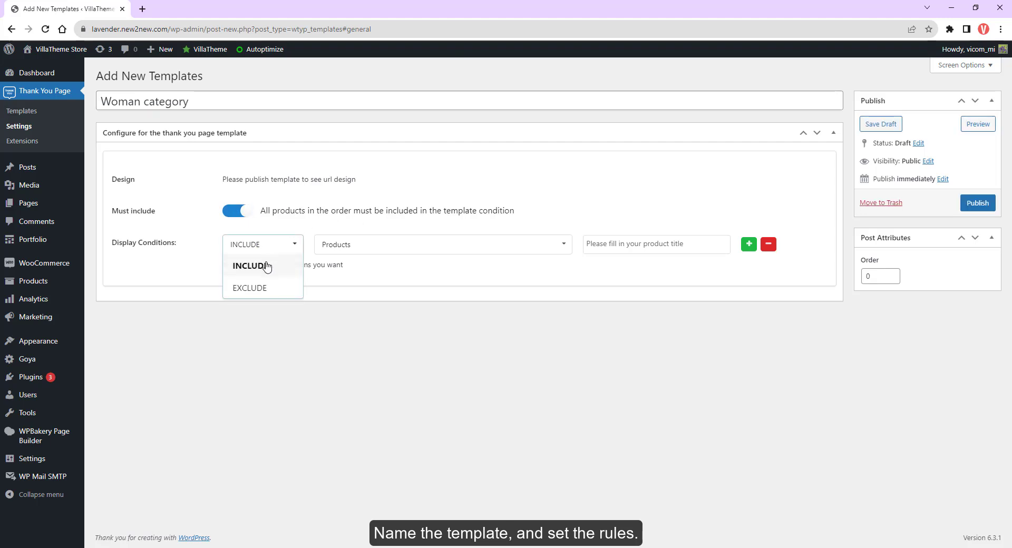
left_click(267, 267)
left_click(353, 243)
left_click(347, 286)
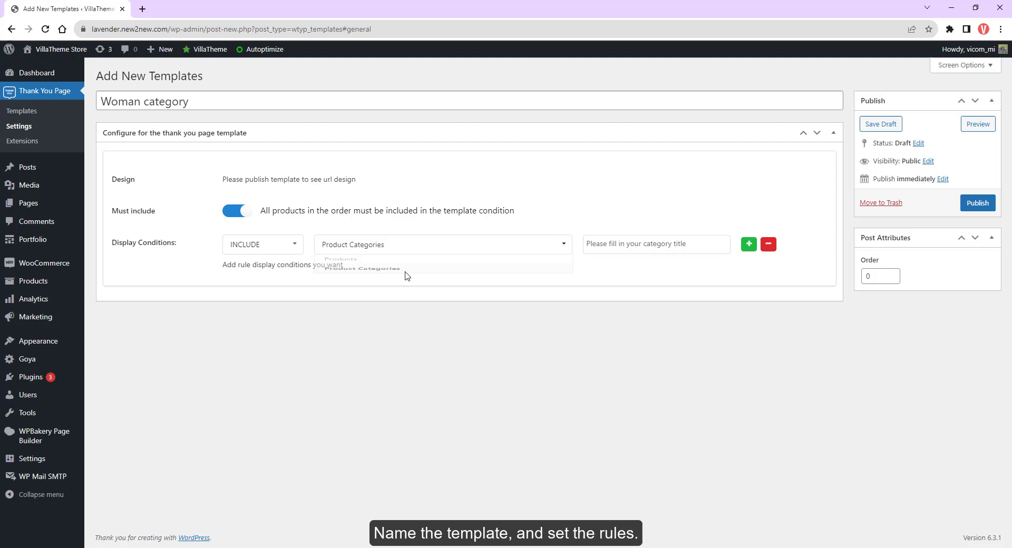
left_click(622, 247)
type("woman")
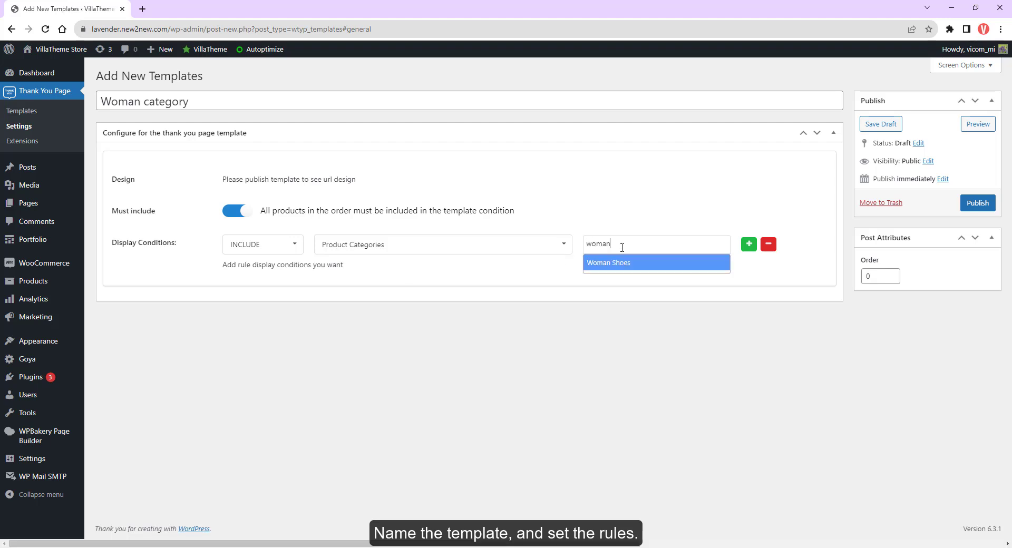
left_click(620, 267)
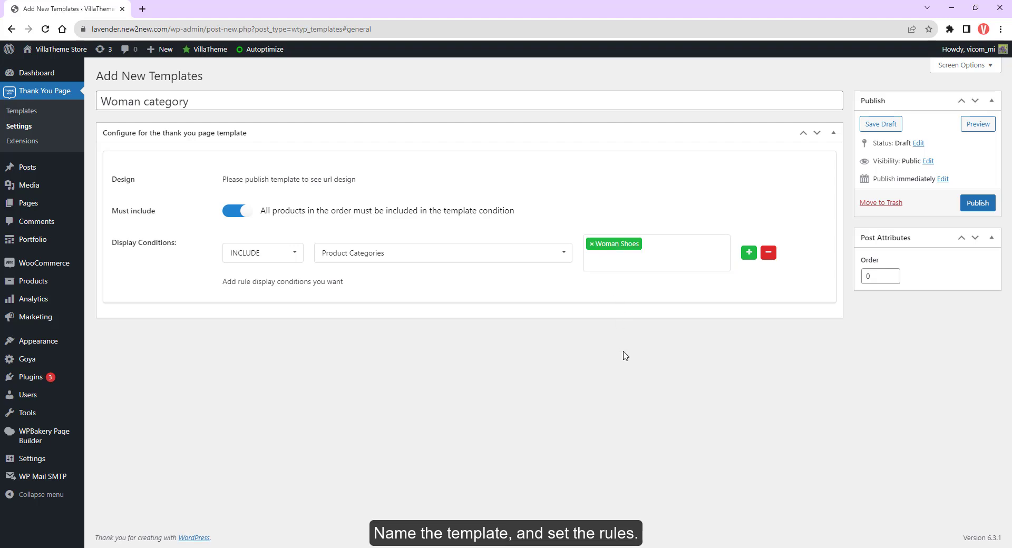
Publish the Woman category template and open its design in the customizer
left_click(976, 203)
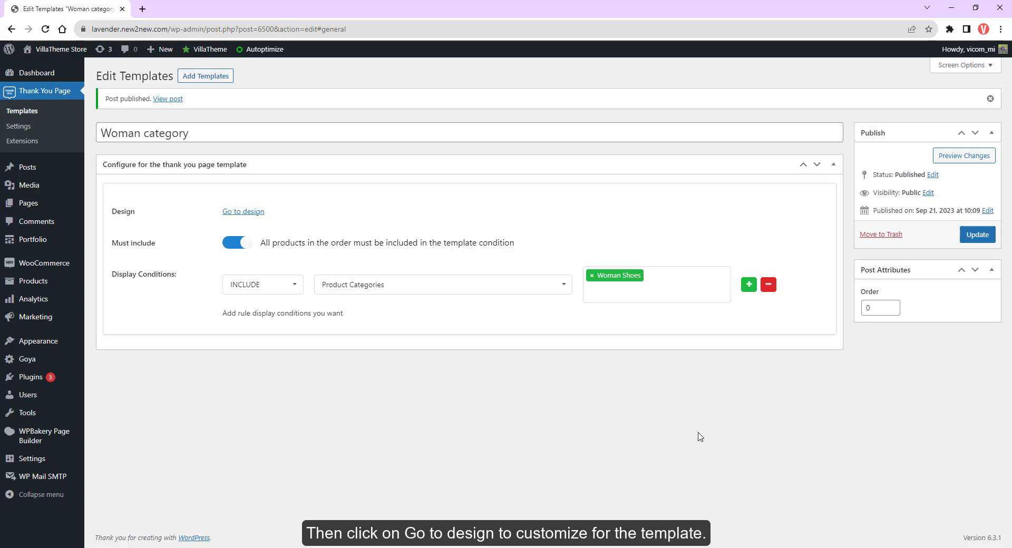
left_click(254, 213)
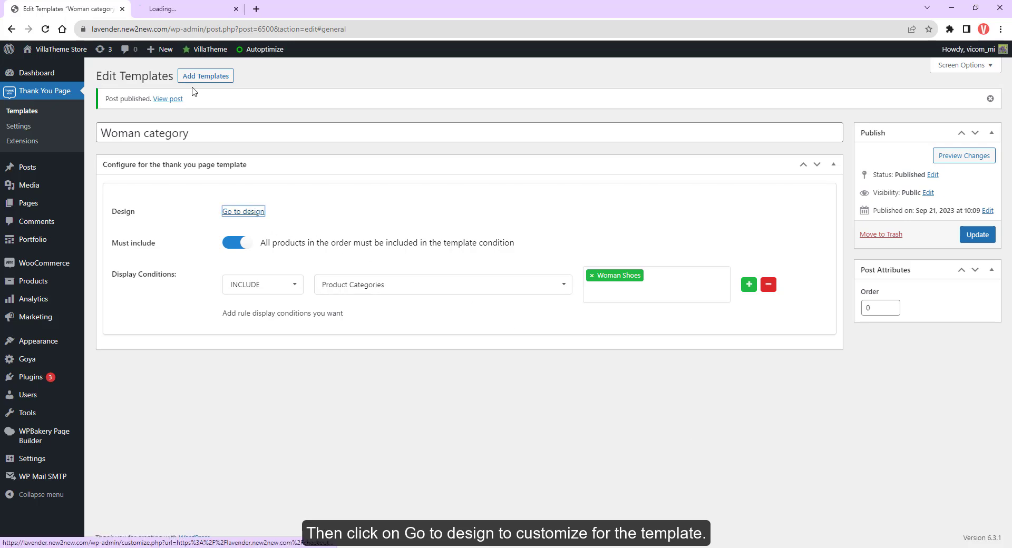
left_click(173, 8)
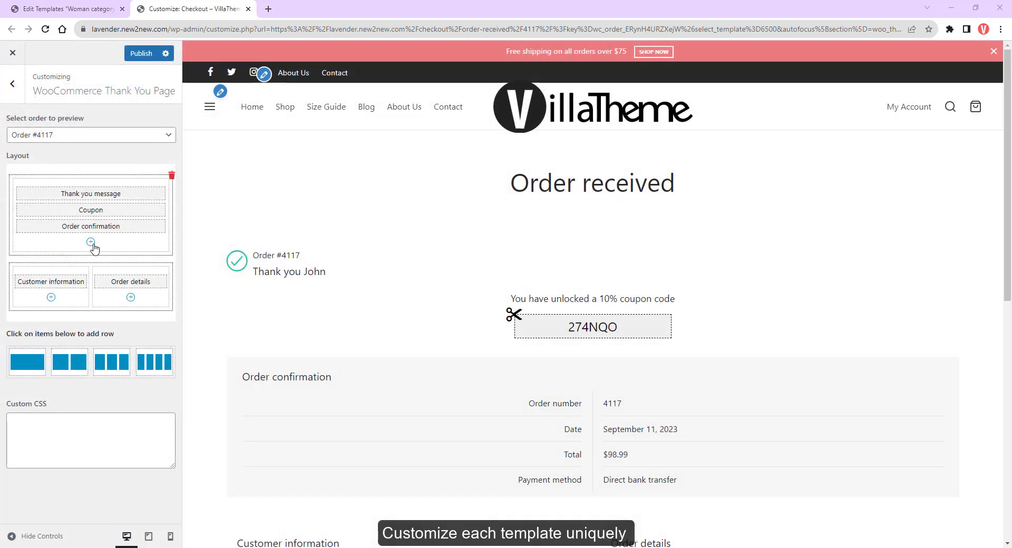
Add a Google map component to the first layout row and place it above the thank you message
left_click(91, 244)
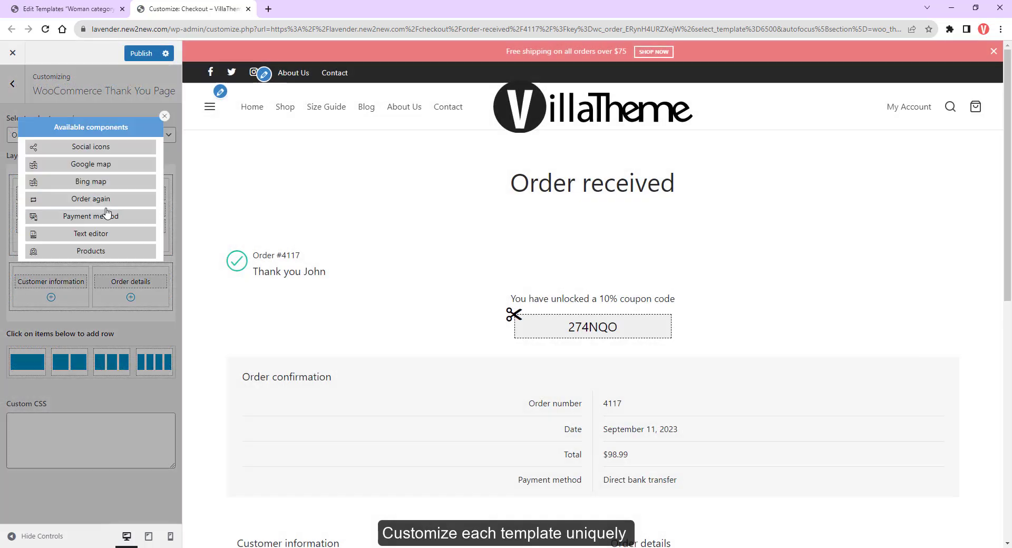
left_click(106, 164)
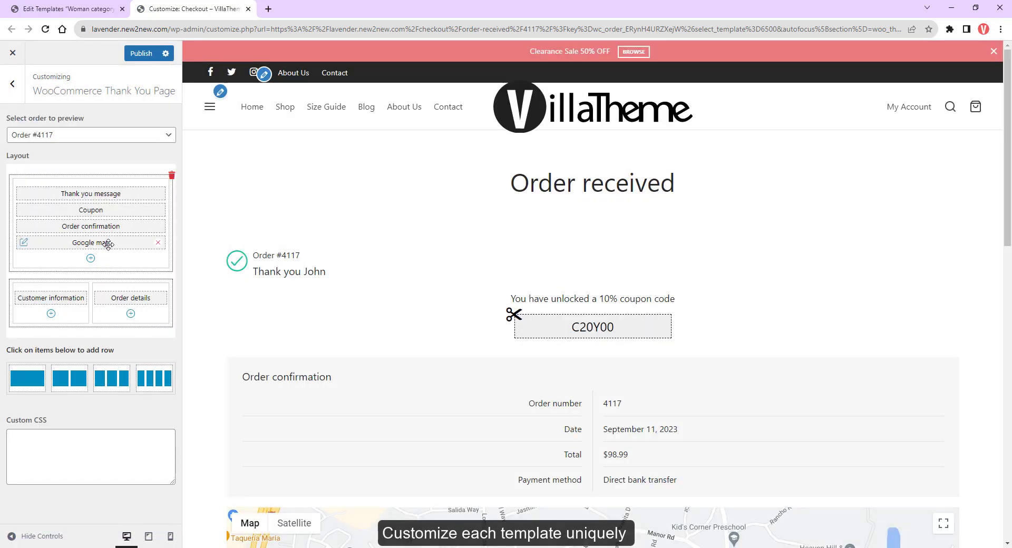
left_click_drag(108, 244, 105, 193)
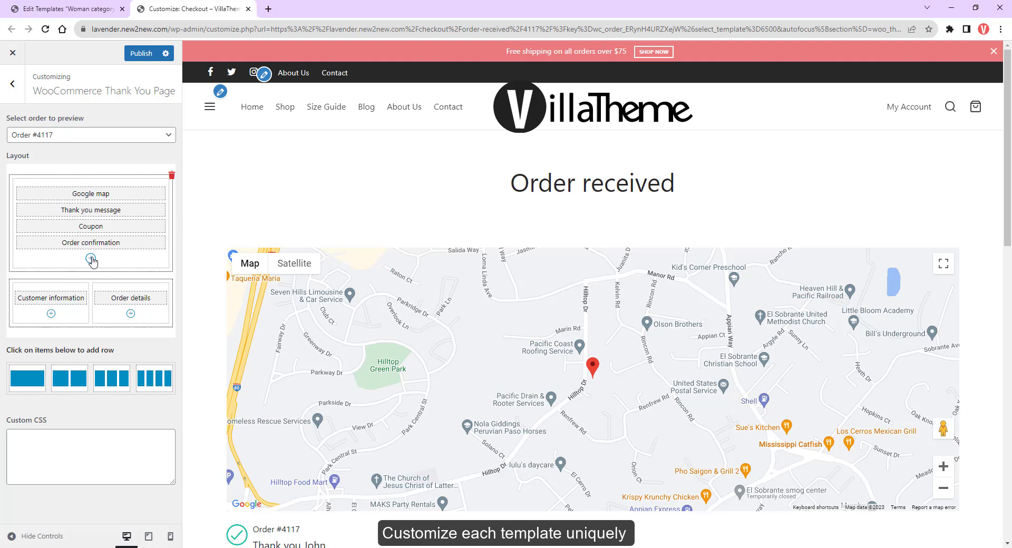
Add a Text editor component to the first layout row with the text "Maybe you like" as a bold Heading 3
left_click(91, 258)
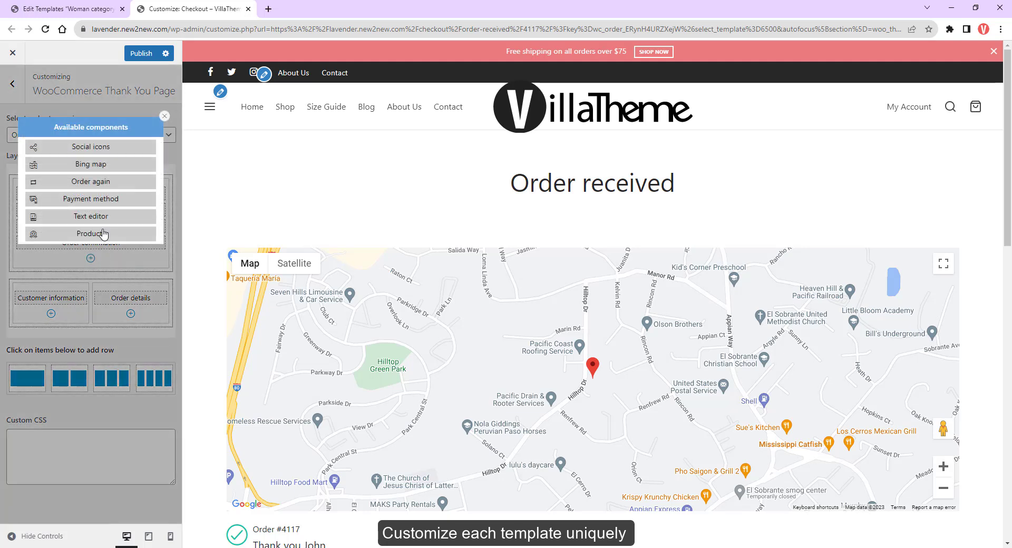
left_click(105, 216)
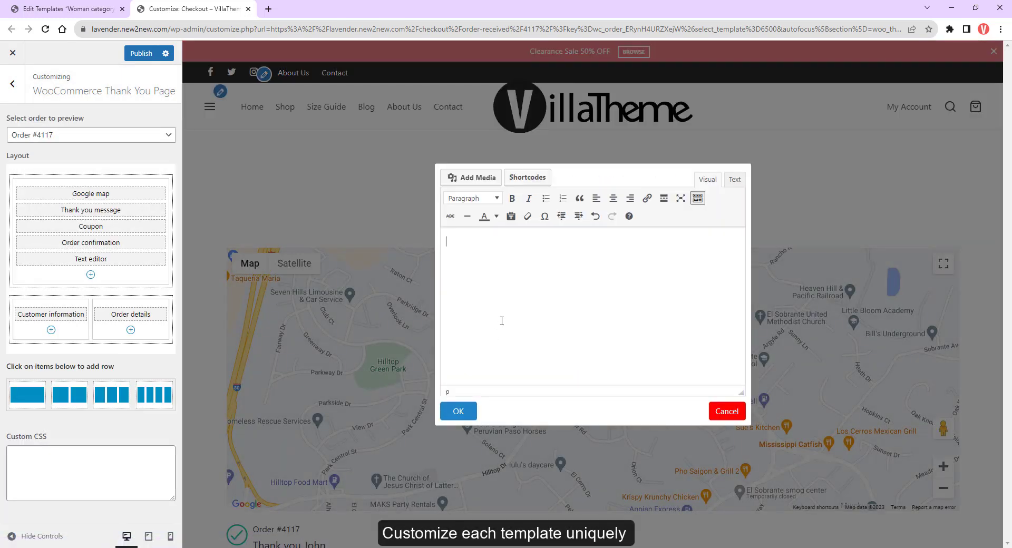
type("Maybe you like")
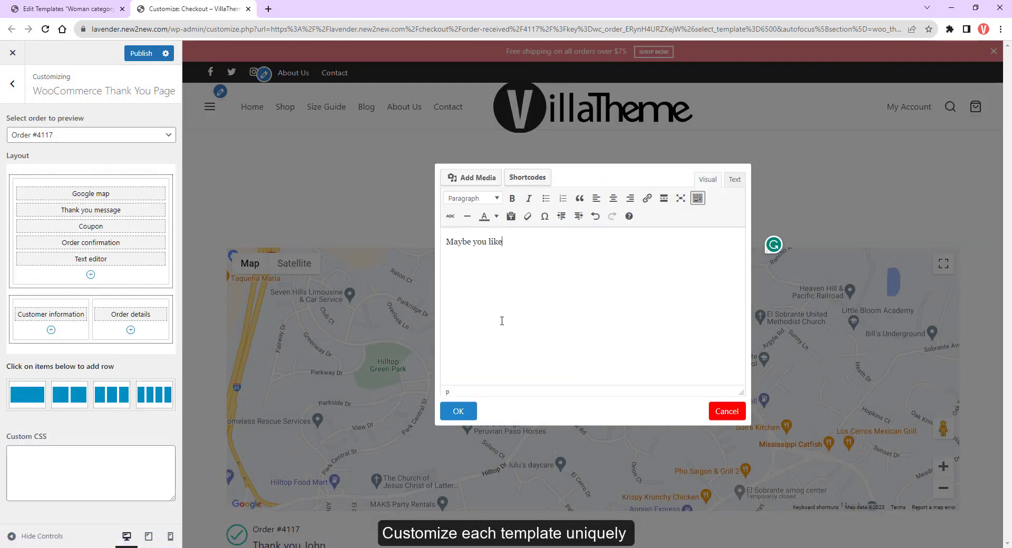
key("ctrl+a")
left_click(484, 200)
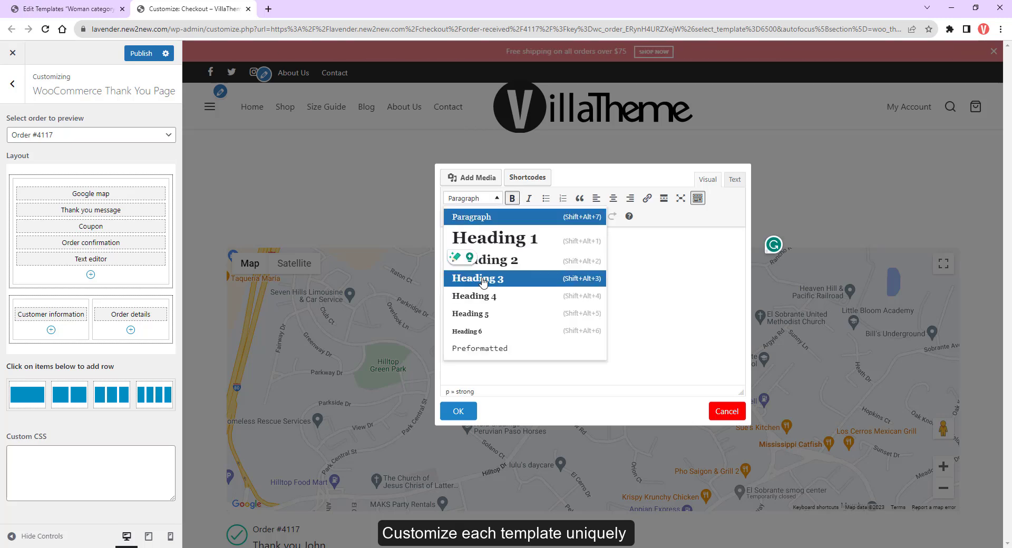
left_click(461, 280)
left_click(457, 411)
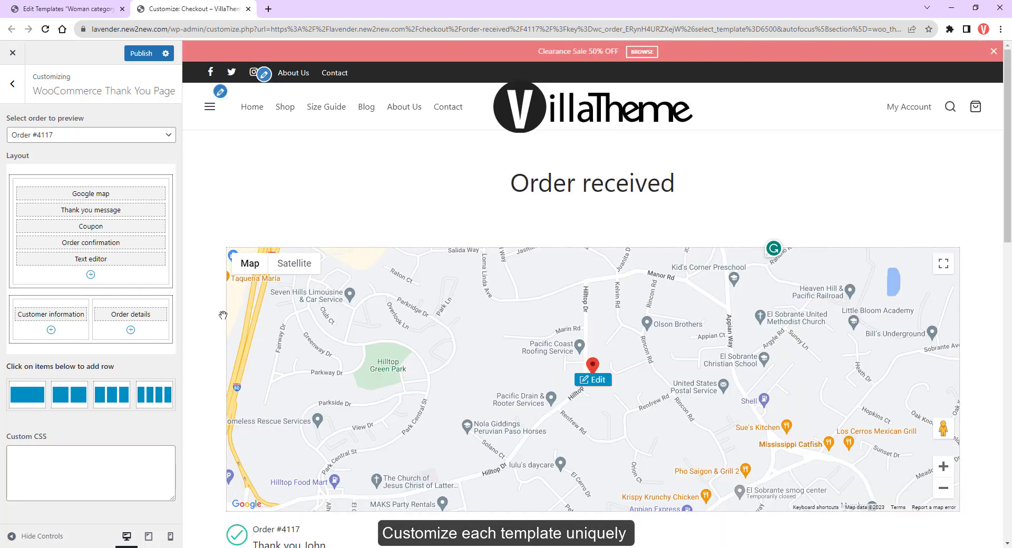
Add a Products component with a chosen product option below the text editor and publish the template design
left_click(88, 275)
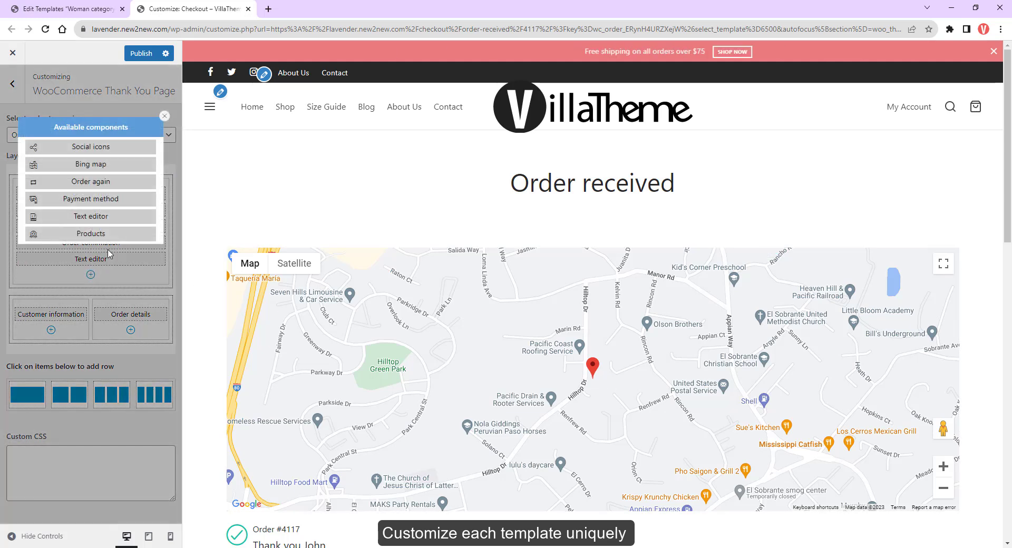
left_click(101, 232)
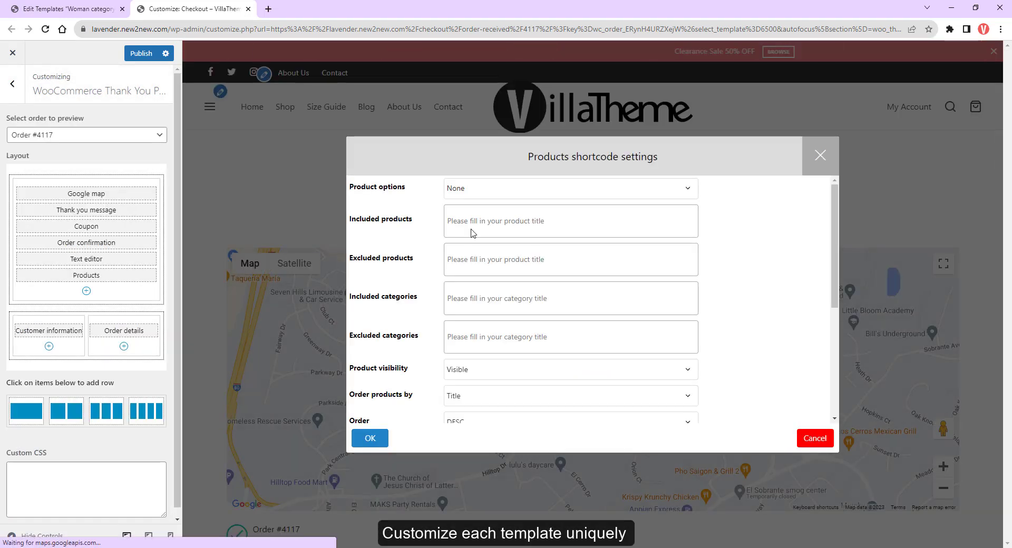
left_click(571, 188)
left_click(482, 280)
left_click(370, 439)
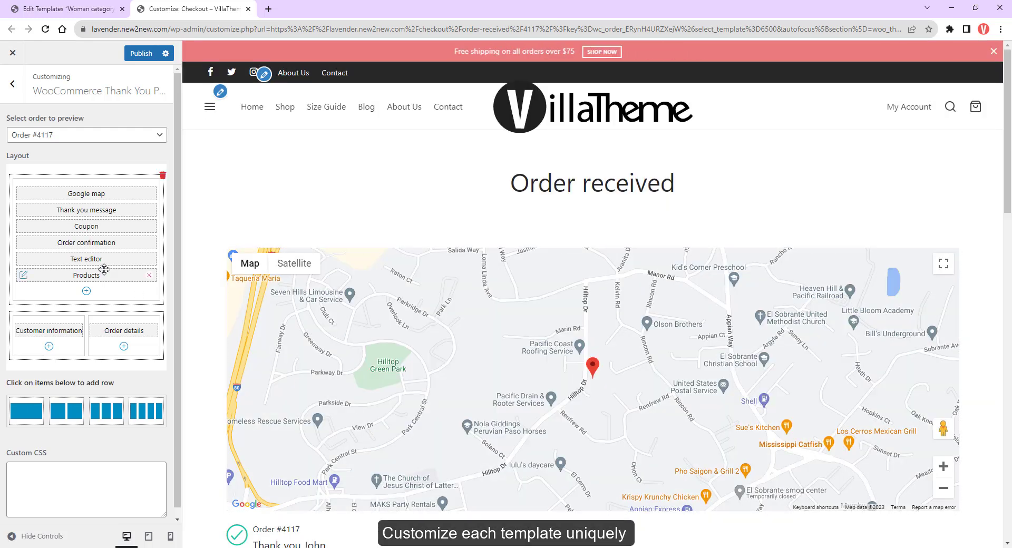
left_click(157, 55)
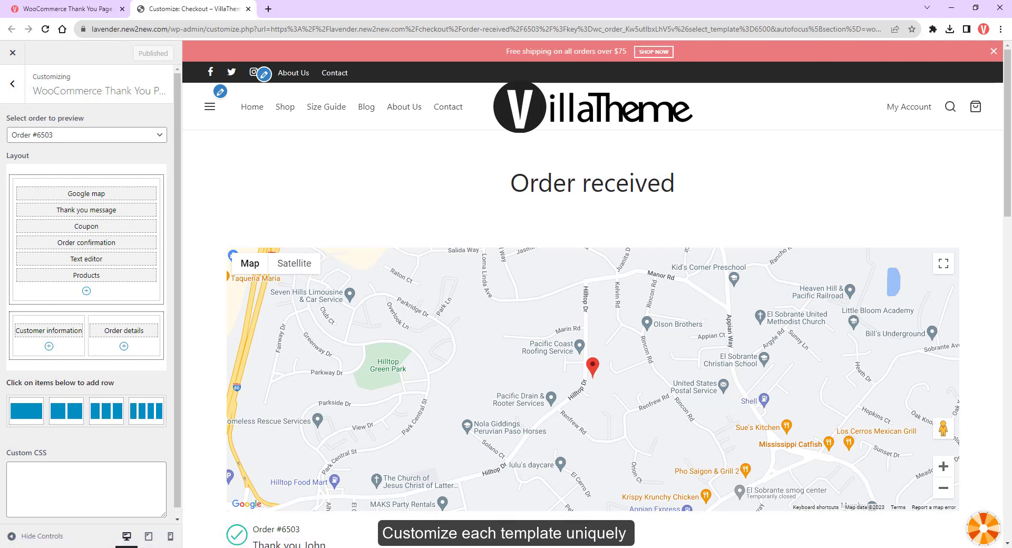
Switch to the incognito store window and review the order received page from the map down through the suggested products
mouse_move(216, 547)
left_click(392, 519)
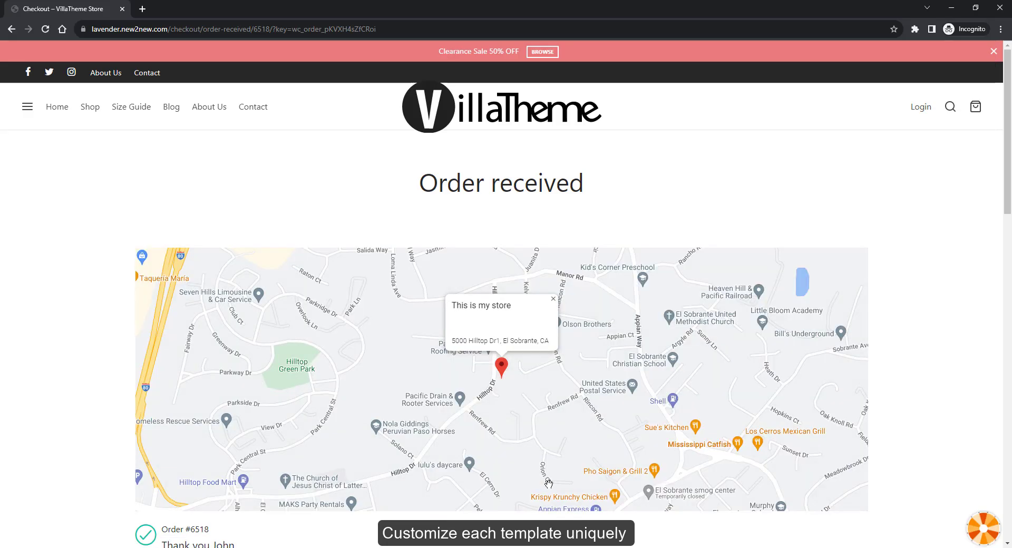
scroll(1009, 196, "down", 1)
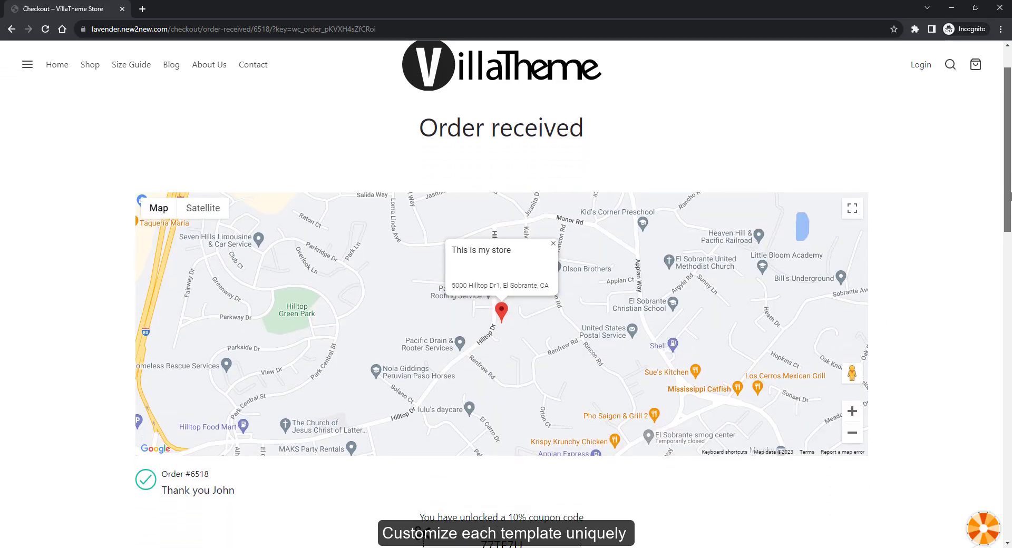
left_click_drag(1009, 196, 1008, 265)
scroll(994, 265, "down", 7)
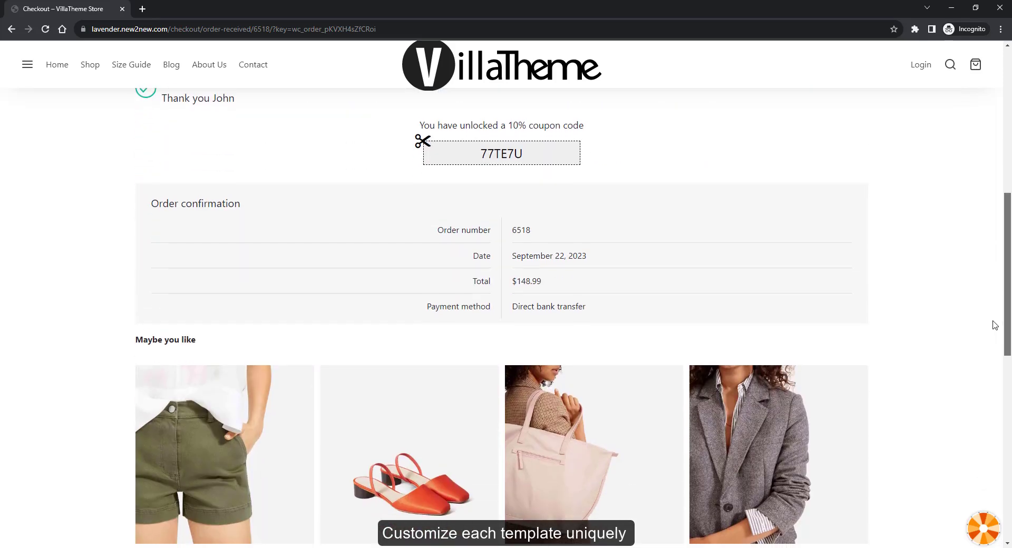
scroll(984, 399, "down", 6)
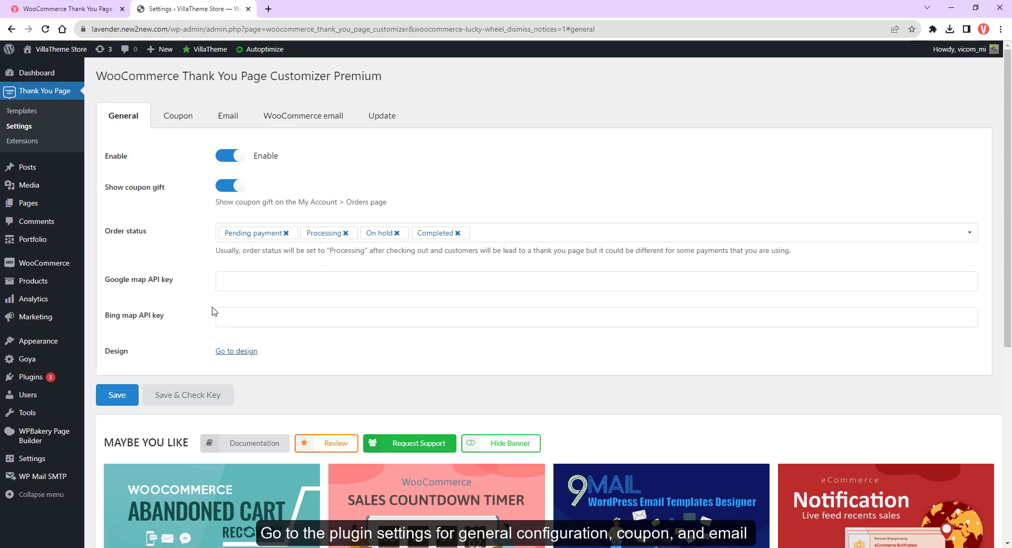
In the plugin's coupon settings, clone the coupon rule and give the copy a Fixed cart discount of 20
left_click(187, 113)
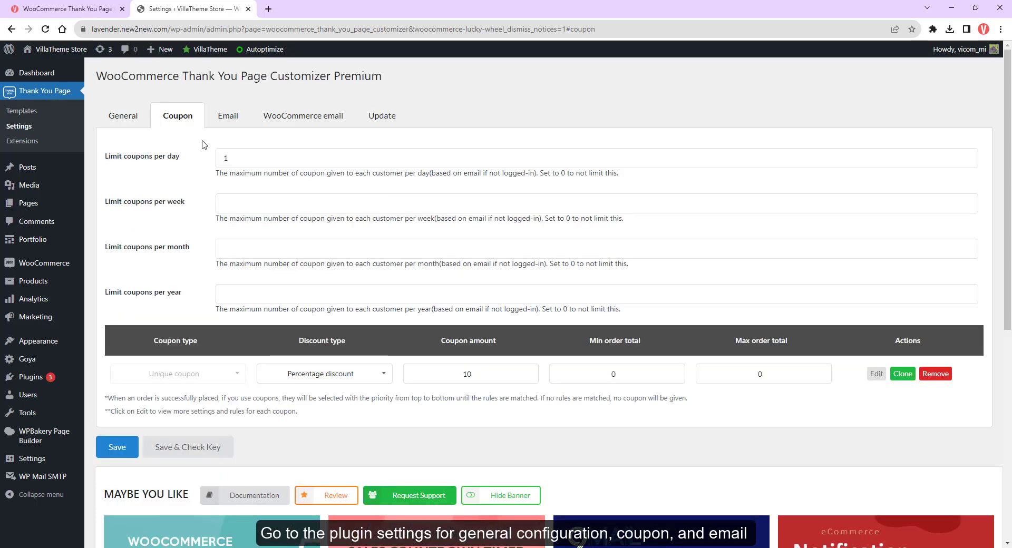
mouse_move(1009, 179)
left_mouse_down()
mouse_move(1010, 251)
mouse_move(1010, 191)
left_mouse_up()
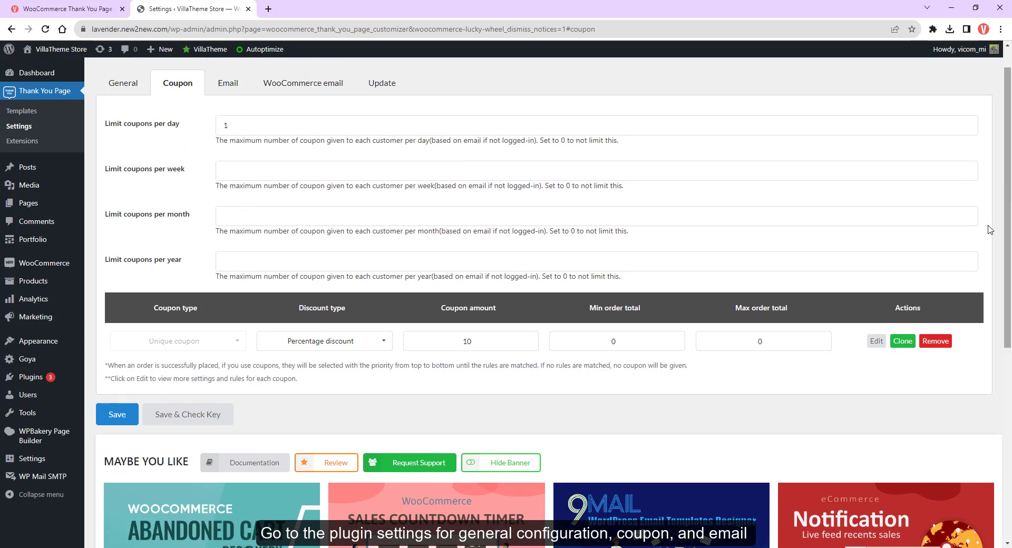
left_click(904, 343)
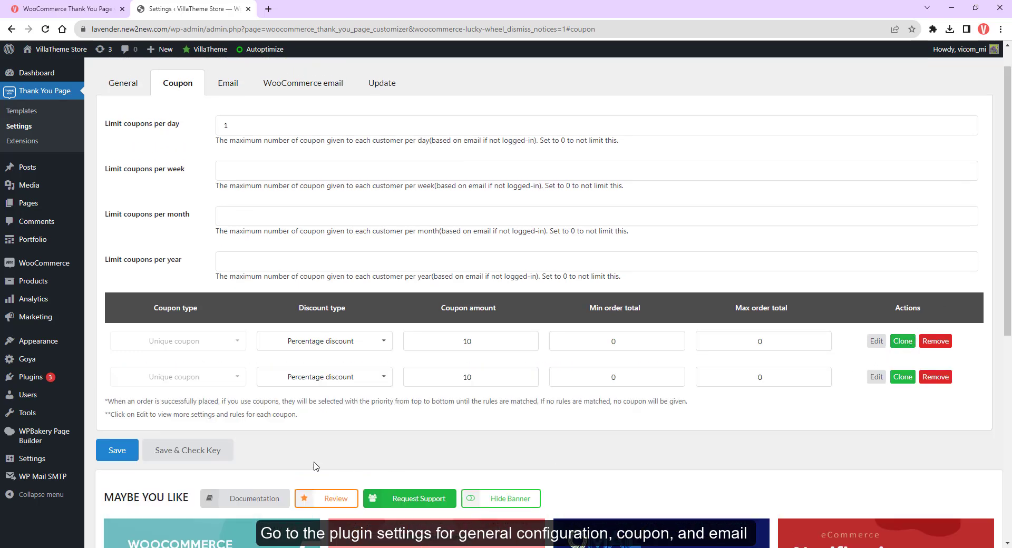
left_click(329, 383)
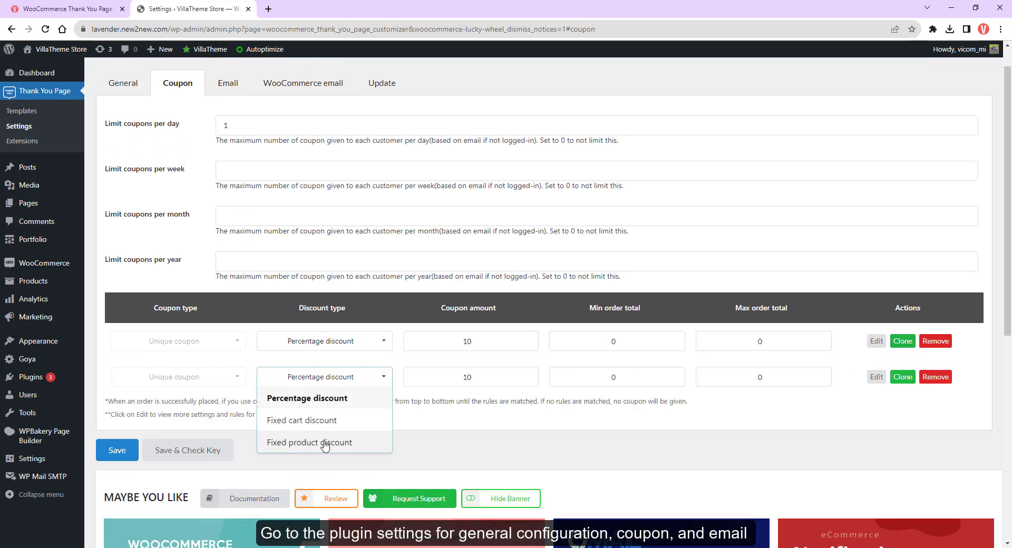
left_click(342, 420)
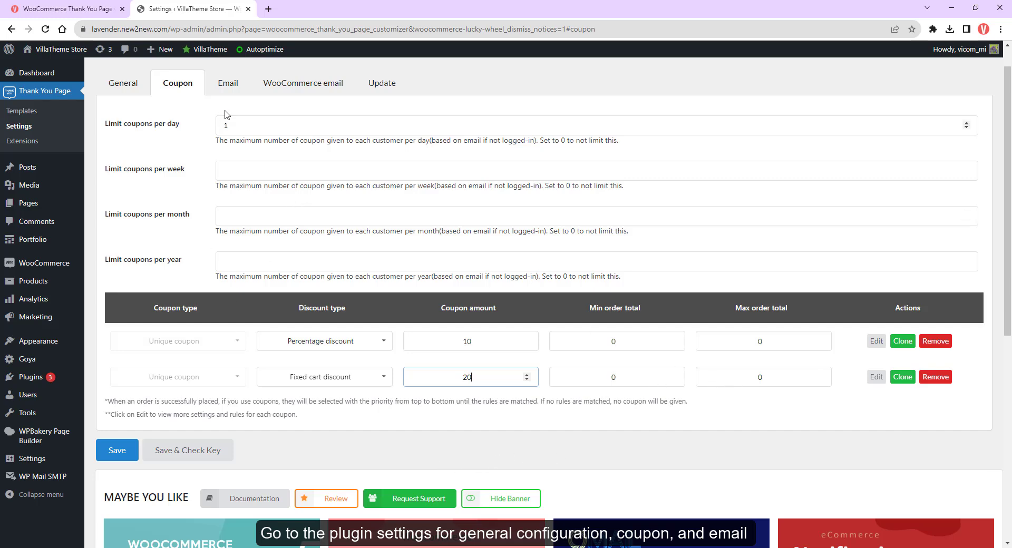
Look through the plugin's Email, WooCommerce email and Update settings, including the order status email choices
left_click(227, 83)
left_click_drag(1010, 213, 1010, 185)
left_click(343, 119)
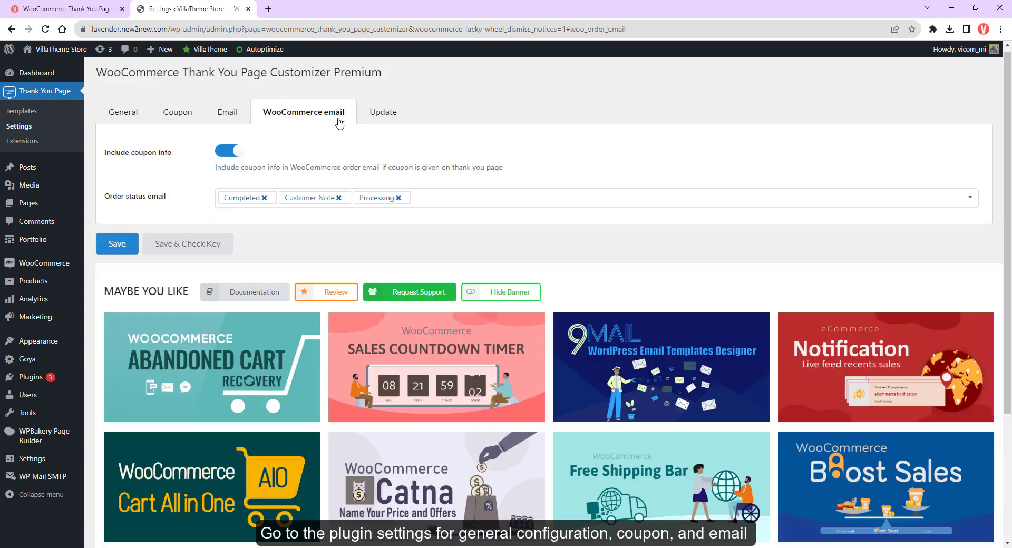
left_click(407, 201)
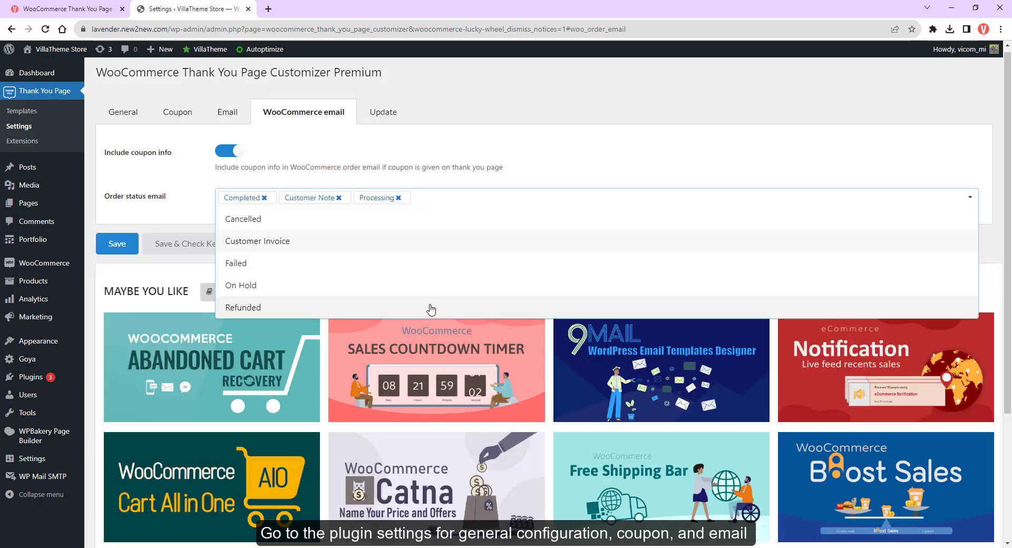
left_click(343, 141)
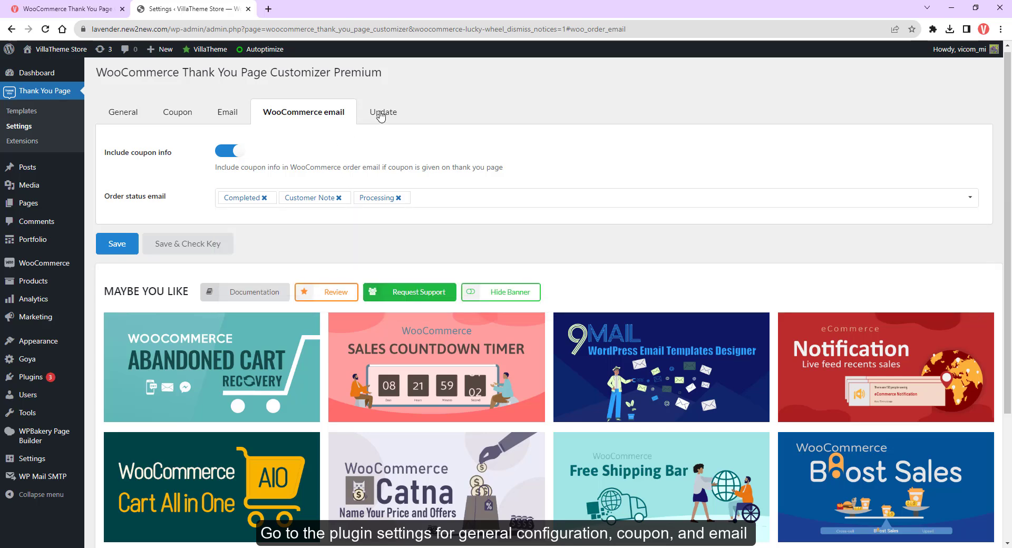
left_click(381, 114)
left_click(328, 120)
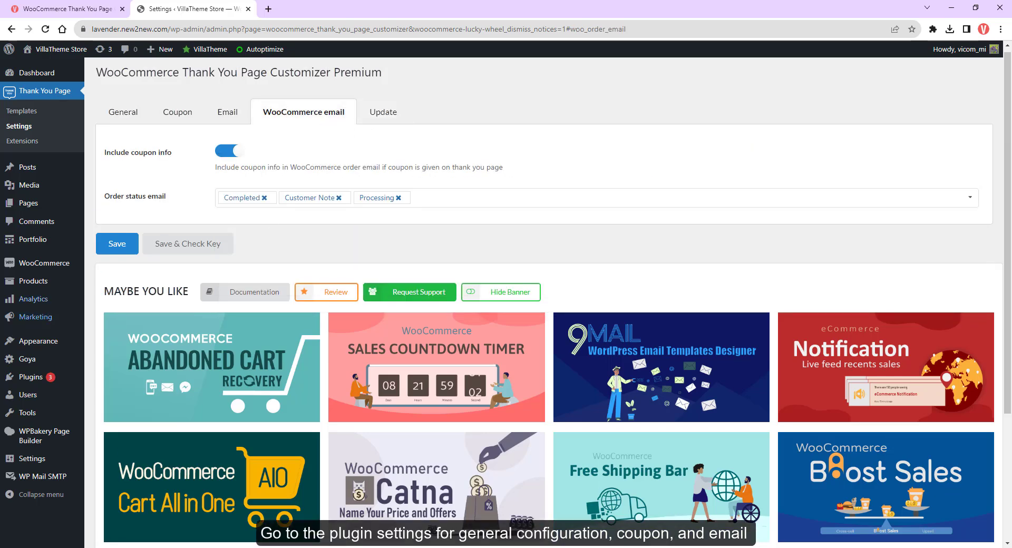